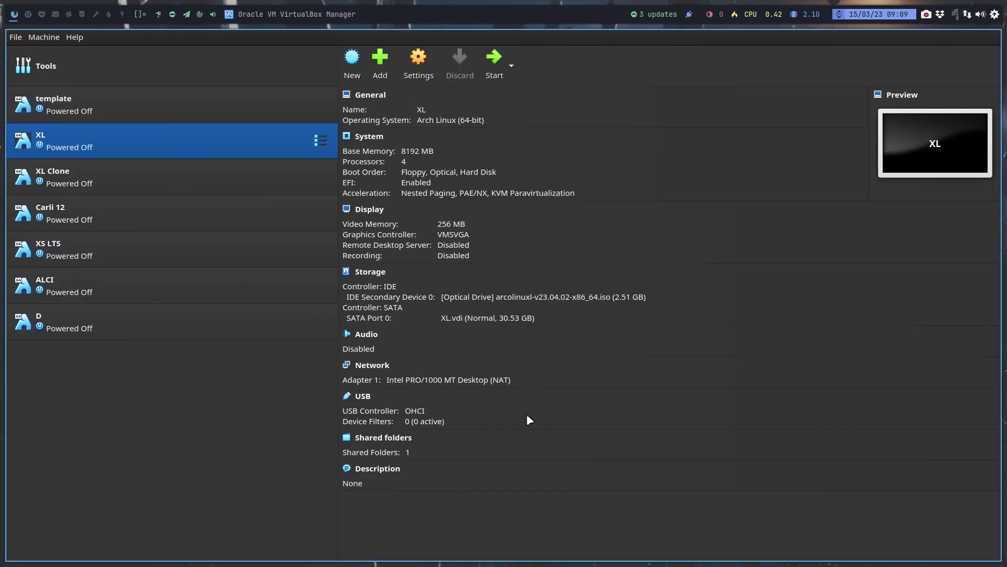
- Launch the XL machine from the VirtualBox Manager toolbar
{"action": "left_click", "coordinate": [494, 62]}
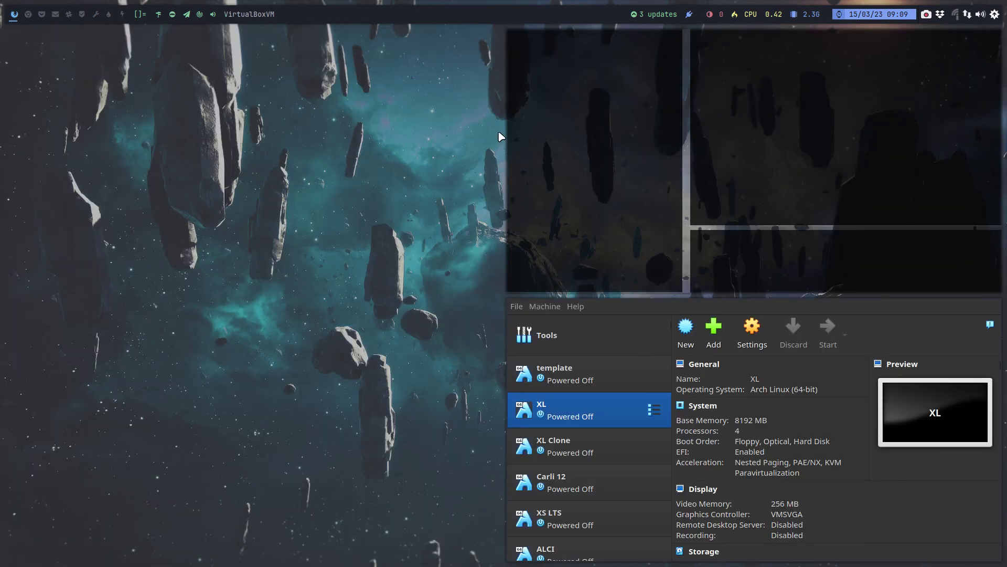
- Boot the default Arch Linux entry from the systemd-boot menu into the Xfce desktop
{"action": "key", "text": "Return"}
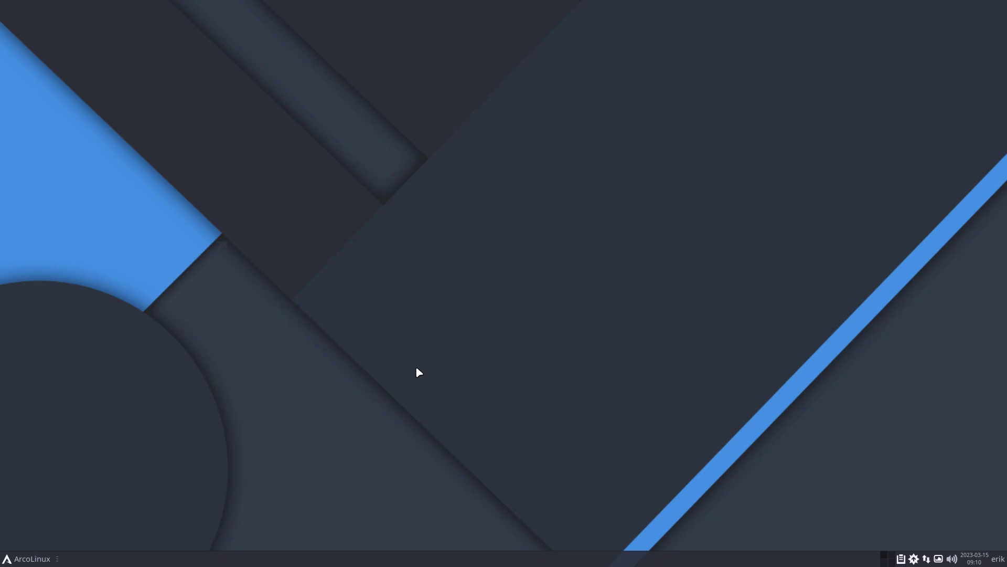
- Log out of Xfce from the Whisker menu and sign back in at SDDM with the account password
{"action": "left_click", "coordinate": [26, 559]}
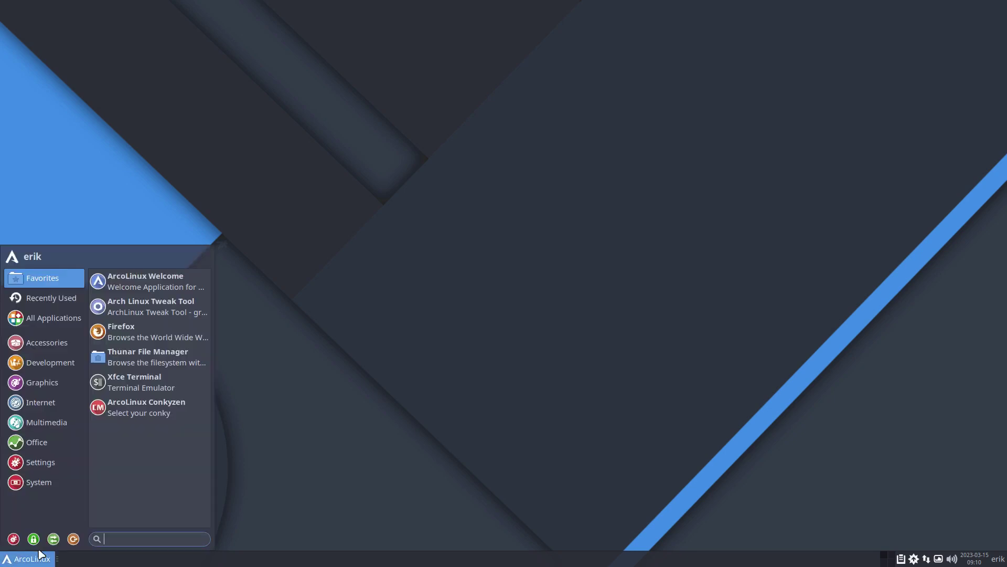
{"action": "left_click", "coordinate": [72, 539]}
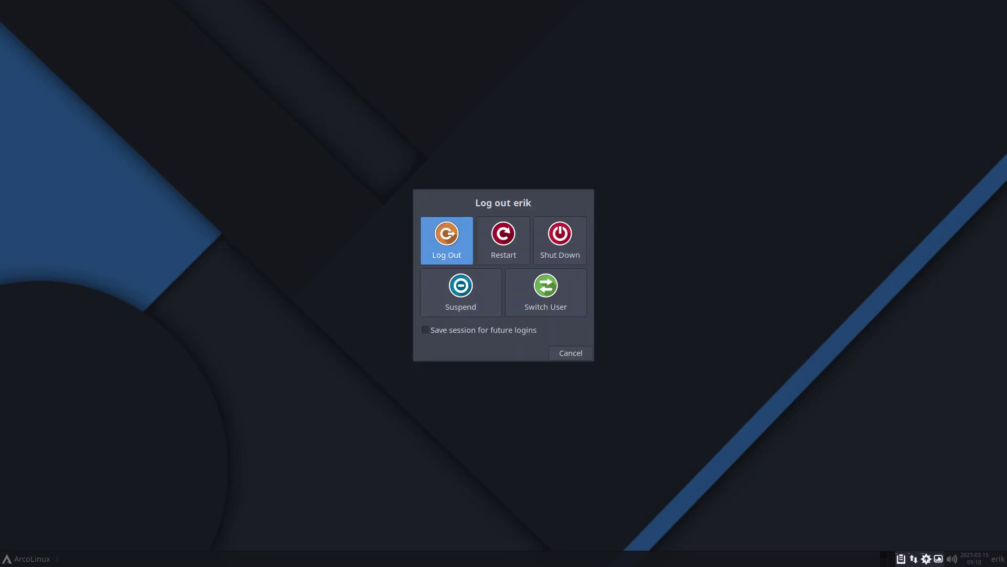
{"action": "left_click", "coordinate": [447, 245]}
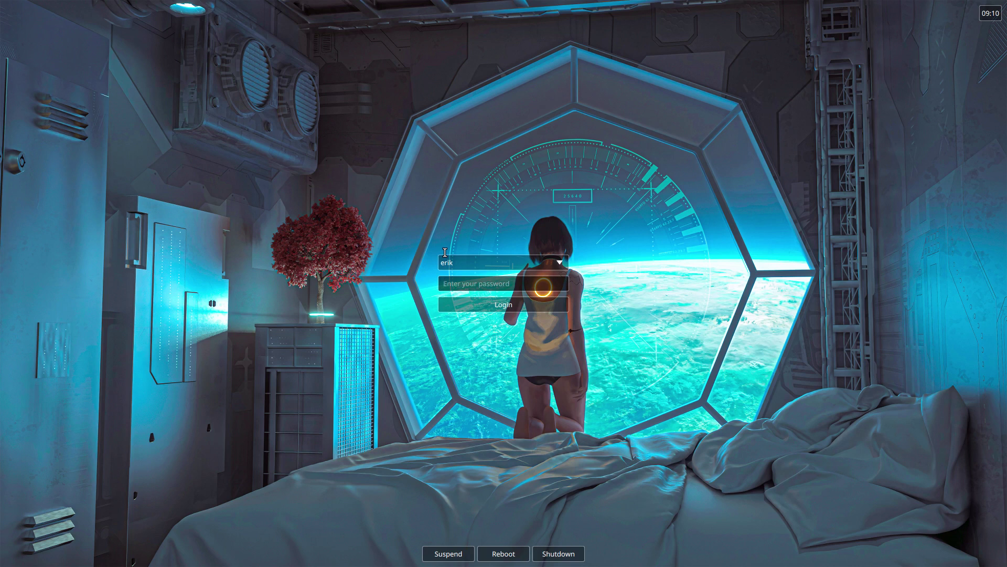
{"action": "type", "text": "******"}
{"action": "key", "text": "Return"}
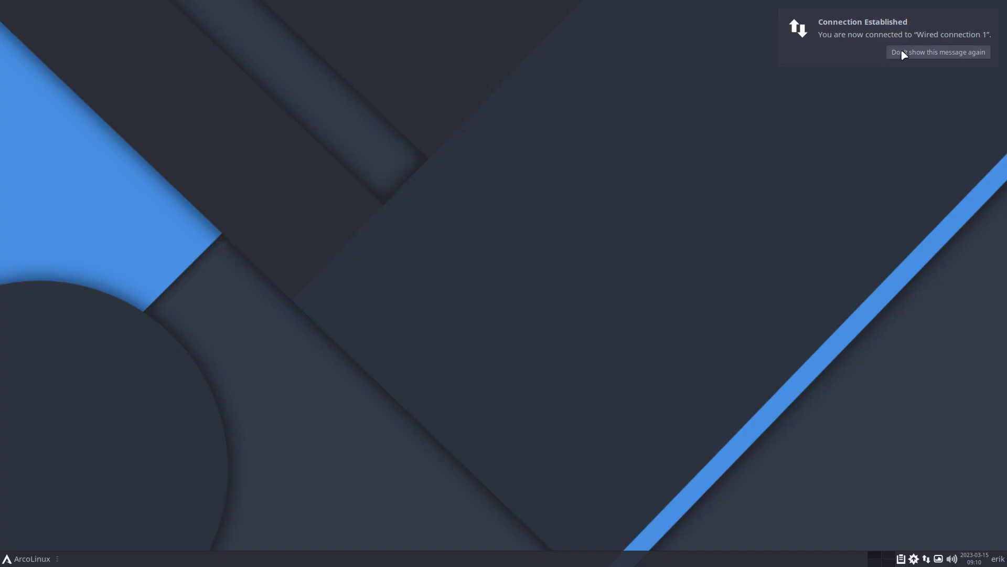
- Turn off the connection notice permanently and authenticate with the password to open Arch Linux Tweak Tool
{"action": "left_click", "coordinate": [903, 52]}
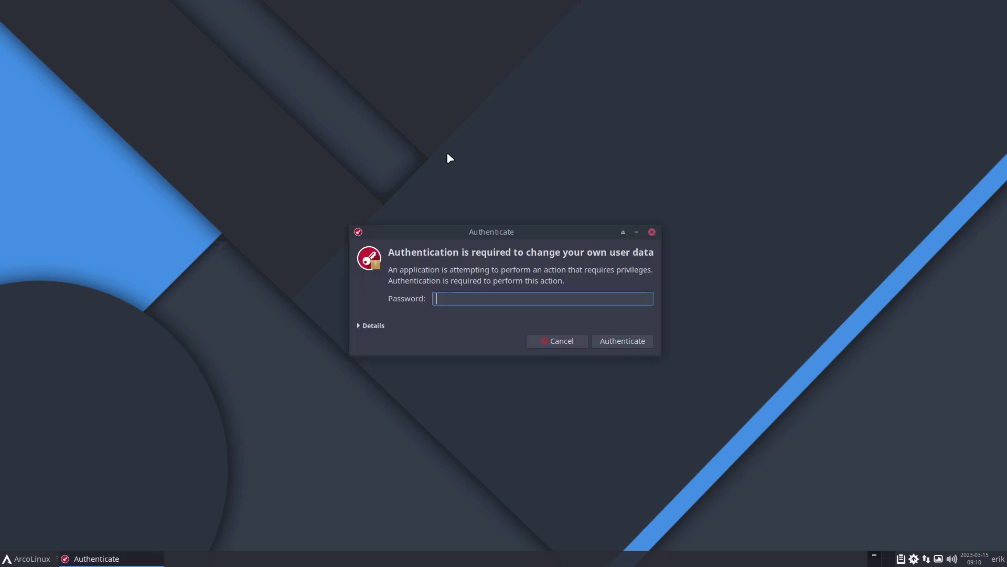
{"action": "type", "text": "****"}
{"action": "key", "text": "Return"}
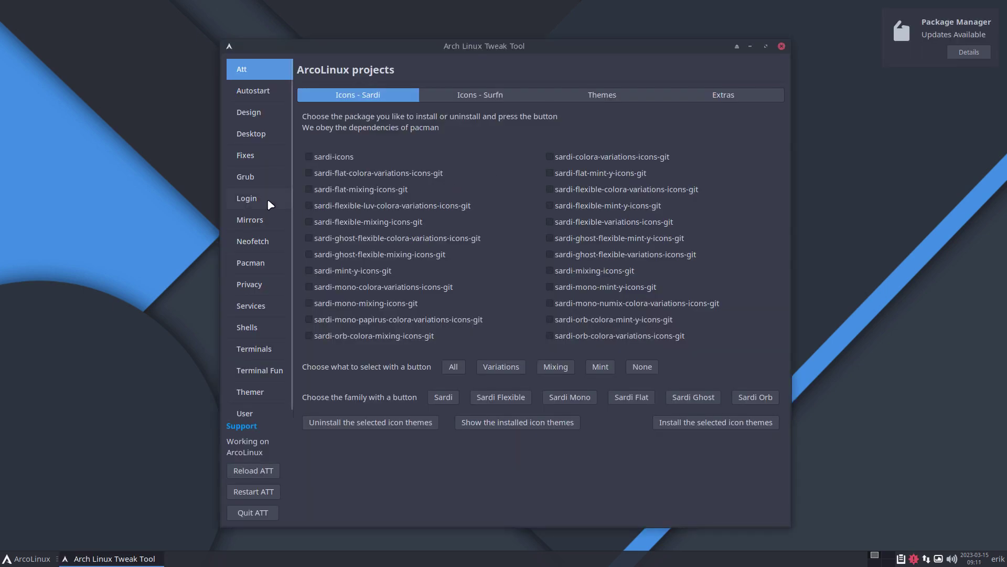
- Install i3 from Arch Linux Tweak Tool's Desktop page, then close the tool
{"action": "left_click", "coordinate": [265, 139]}
{"action": "left_click", "coordinate": [346, 178]}
{"action": "left_click", "coordinate": [349, 180]}
{"action": "left_click", "coordinate": [350, 180]}
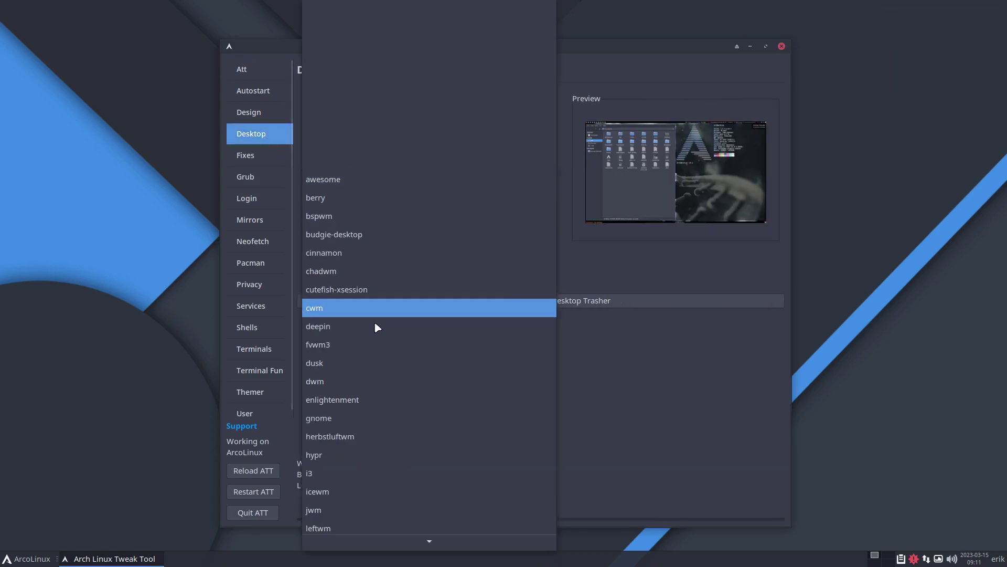
{"action": "left_click", "coordinate": [411, 471]}
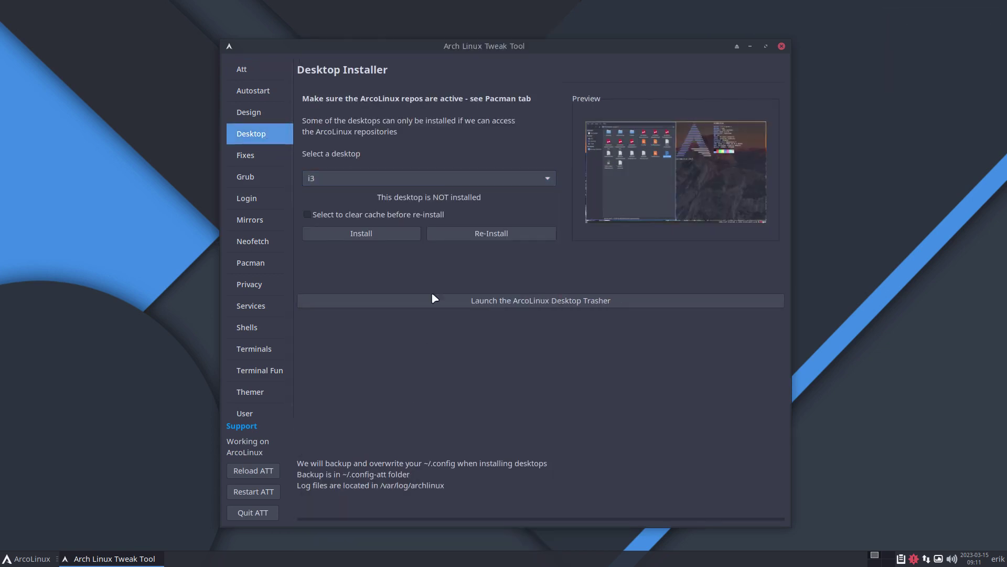
{"action": "left_click", "coordinate": [396, 237]}
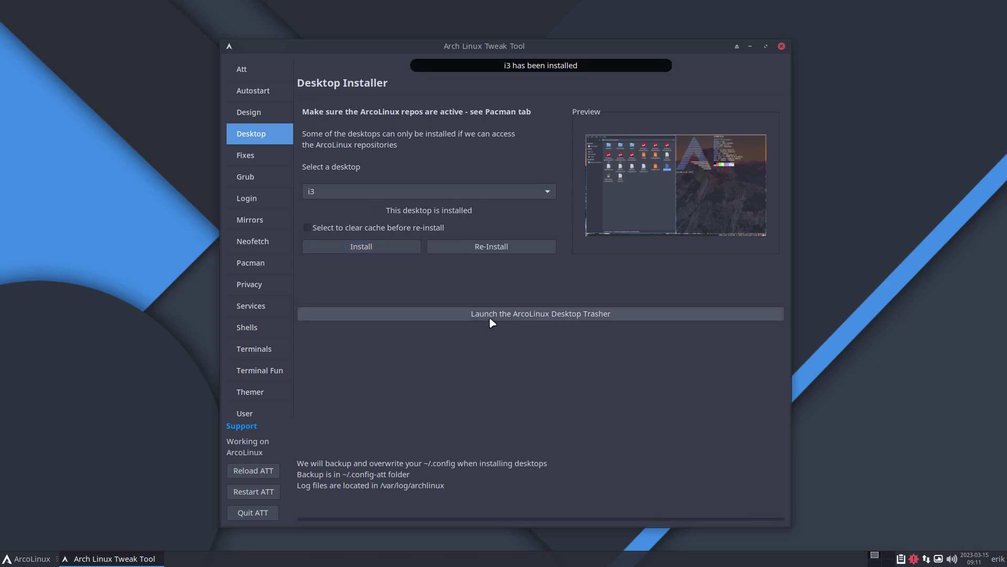
{"action": "left_click", "coordinate": [781, 46]}
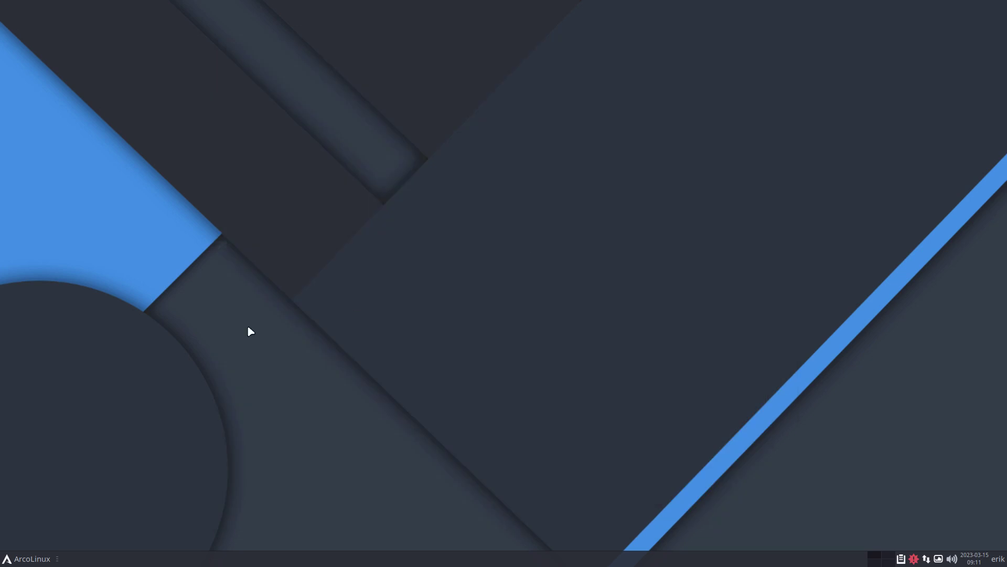
- Log out of the Xfce session from the ArcoLinux menu
{"action": "left_click", "coordinate": [31, 559]}
{"action": "left_click", "coordinate": [74, 541]}
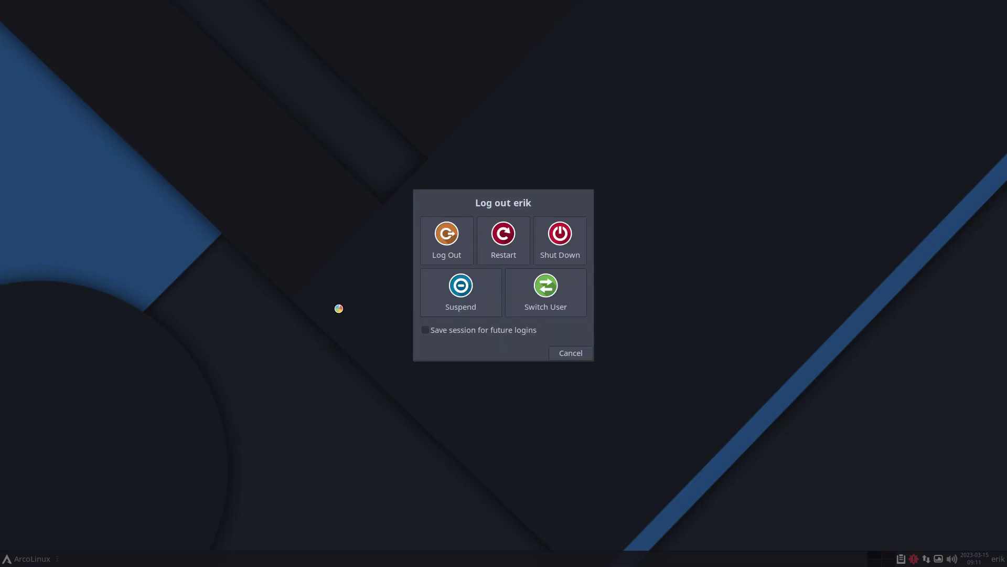
{"action": "left_click", "coordinate": [448, 233]}
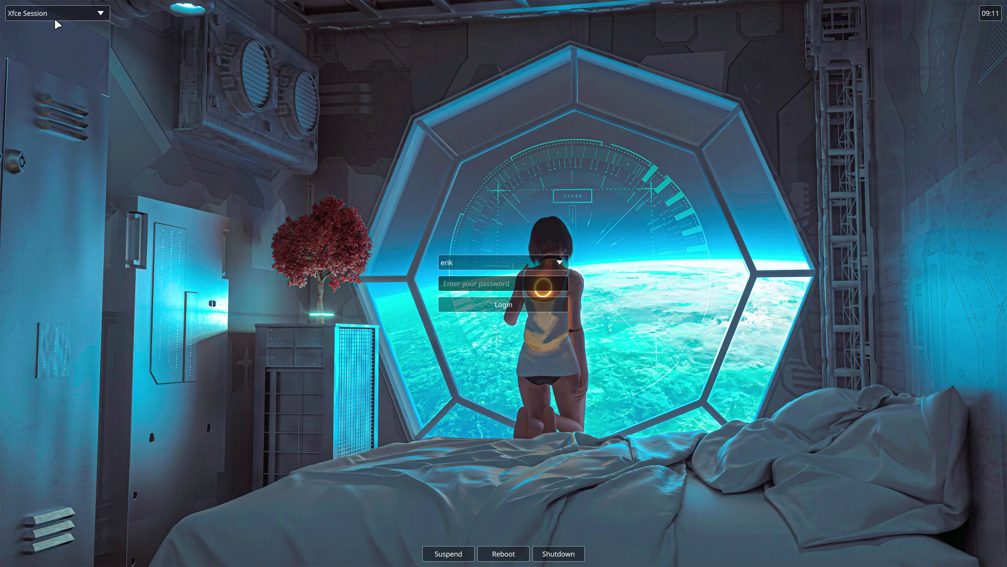
- Pick the i3 session at SDDM and log in with the account password
{"action": "left_click", "coordinate": [54, 18]}
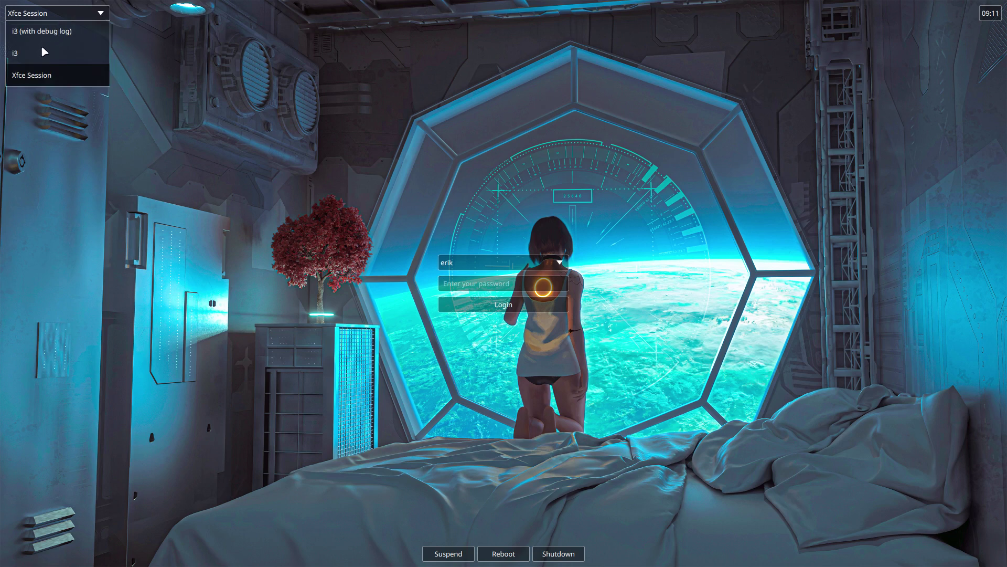
{"action": "left_click", "coordinate": [40, 48]}
{"action": "left_click", "coordinate": [458, 277]}
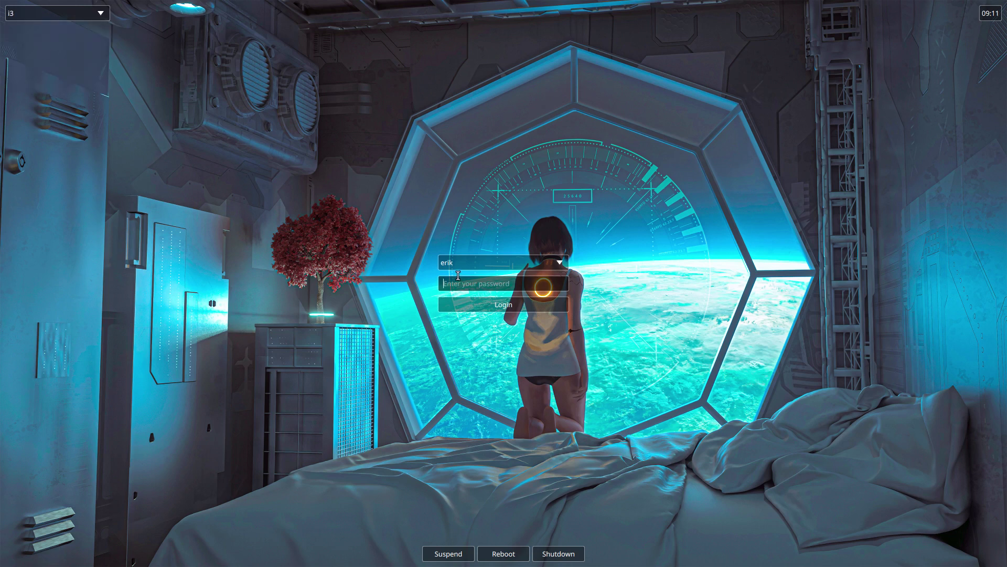
{"action": "type", "text": "*****"}
{"action": "key", "text": "Return"}
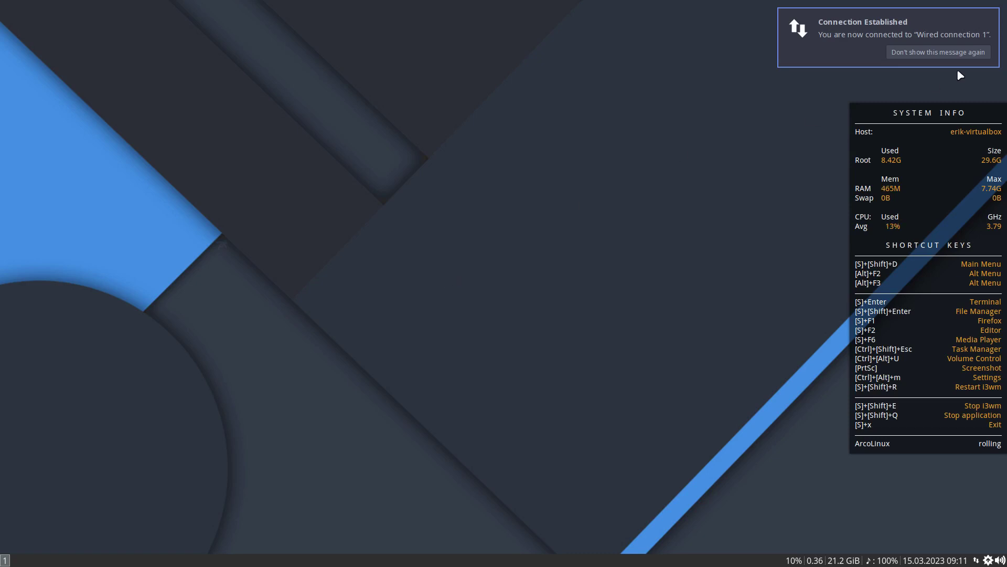
- Permanently dismiss the connection notice in i3 and open a terminal with Super+Enter
{"action": "left_click", "coordinate": [956, 55]}
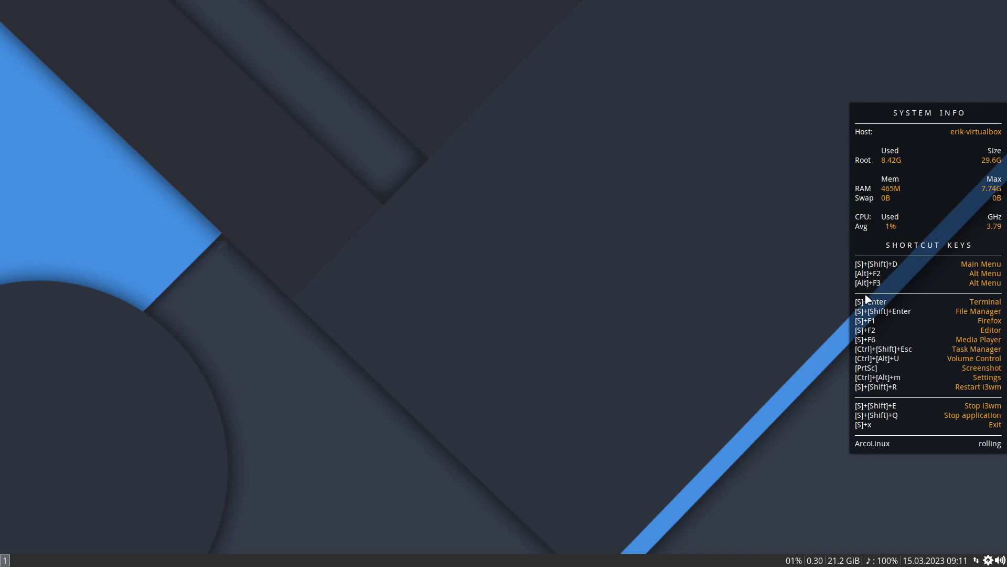
{"action": "key", "text": "super+Return"}
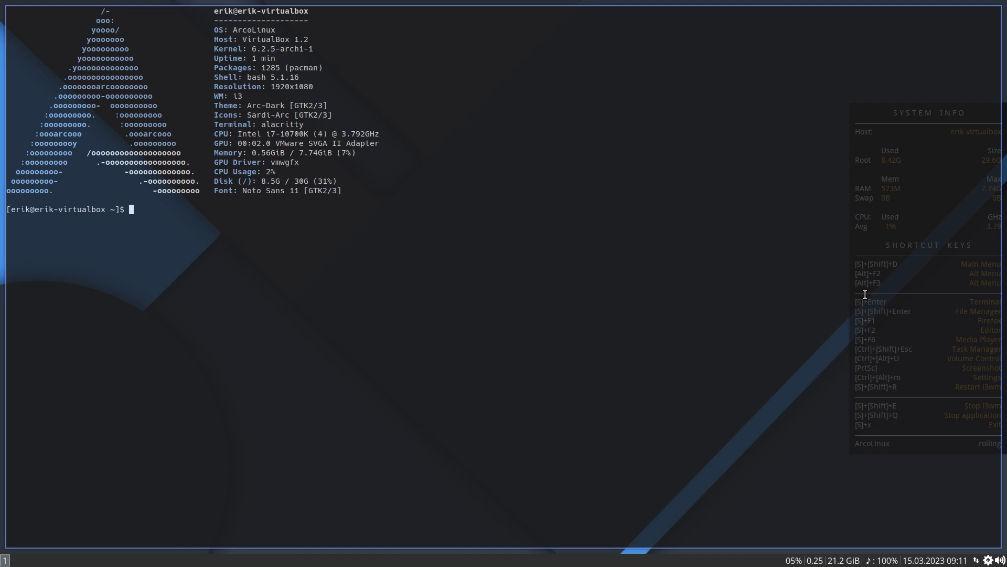
- Give the first terminal a title bar with Super+N and open a second terminal beside it
{"action": "key", "text": "super+n"}
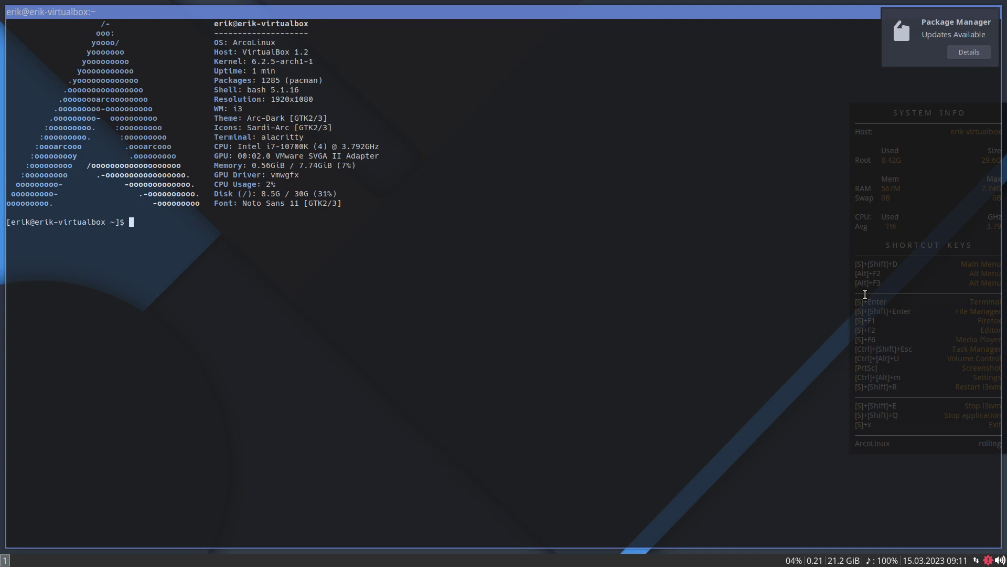
{"action": "key", "text": "super+Return"}
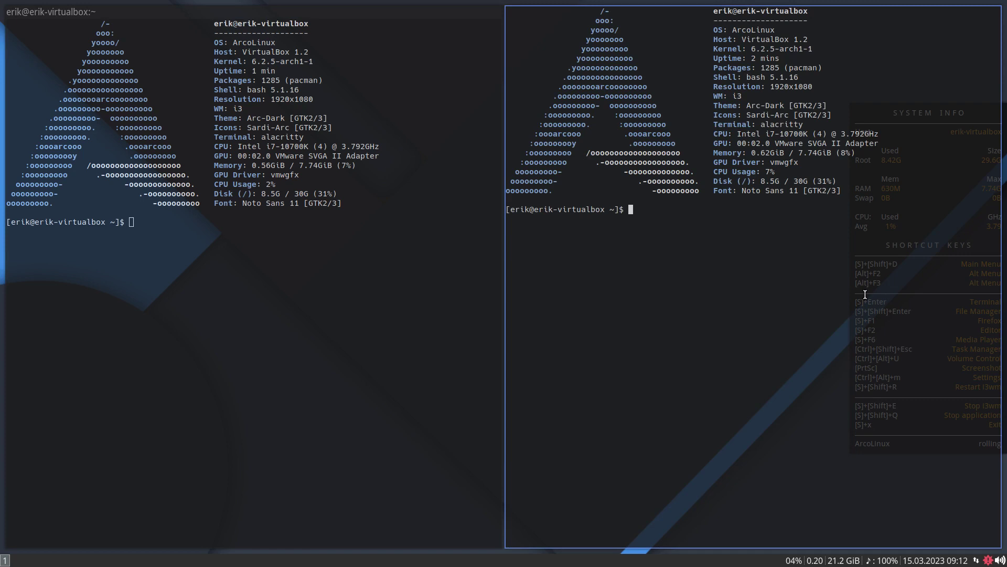
- Open Thunar on the home folder, zoom out, and leave hidden files turned off
{"action": "key", "text": "super+shift+Return"}
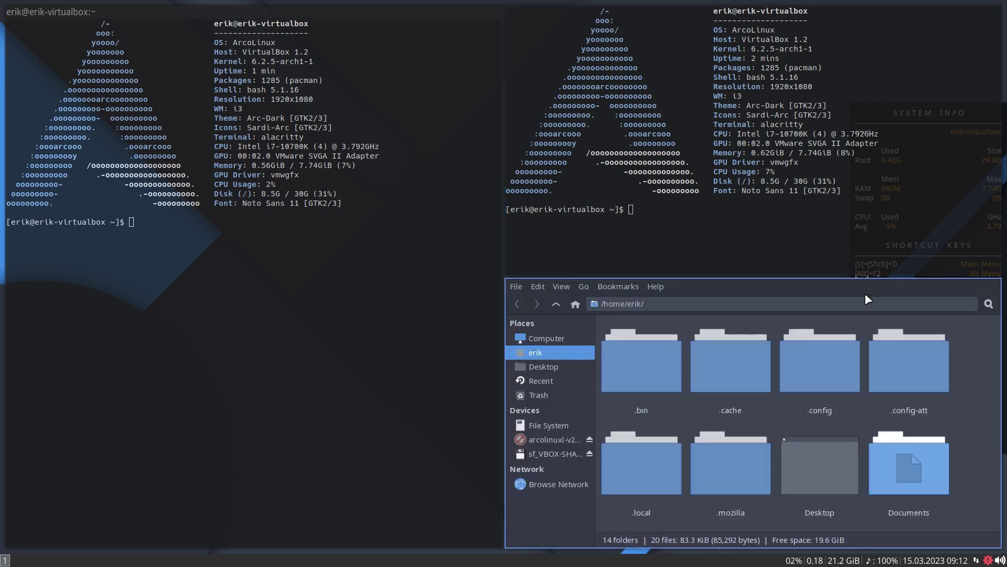
{"action": "scroll", "coordinate": [731, 367], "scroll_direction": "down", "scroll_amount": 2}
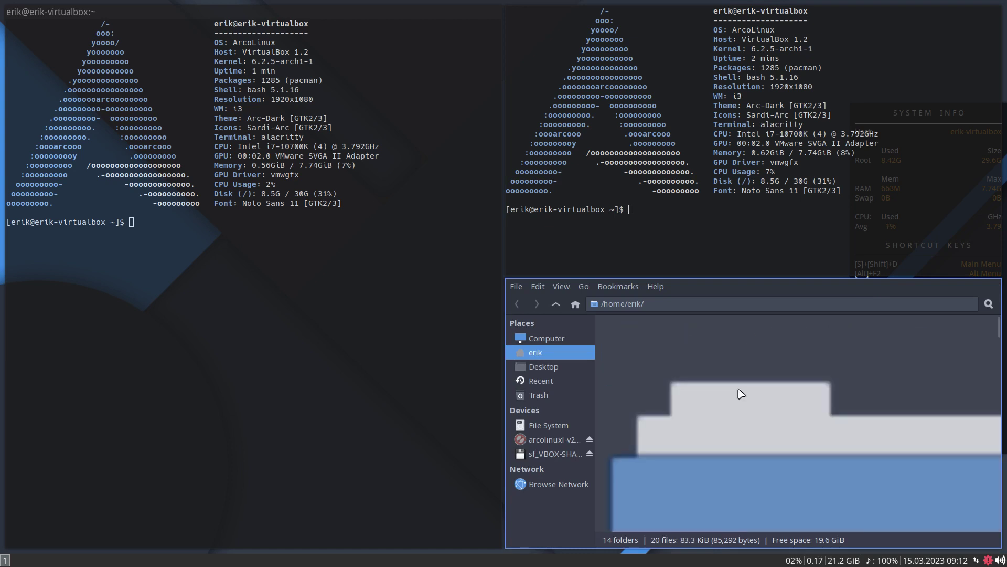
{"action": "scroll", "coordinate": [741, 394], "scroll_direction": "down", "scroll_amount": 1}
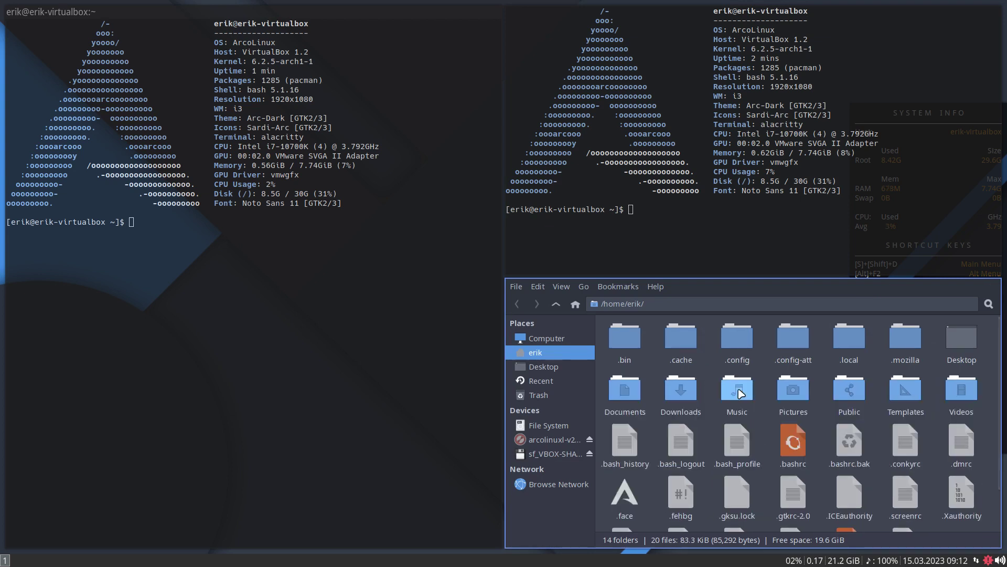
{"action": "key", "text": "ctrl+h"}
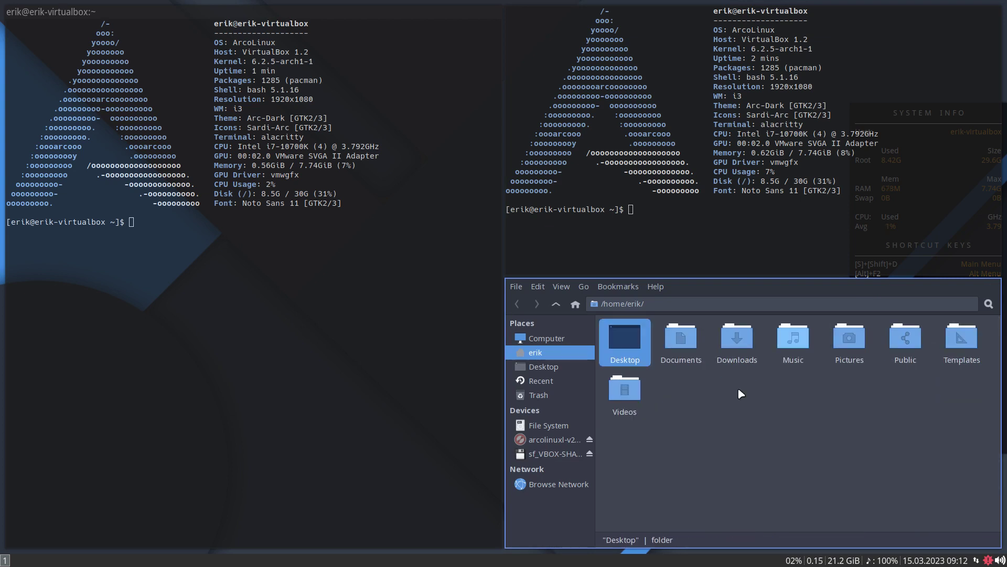
{"action": "key", "text": "ctrl+h"}
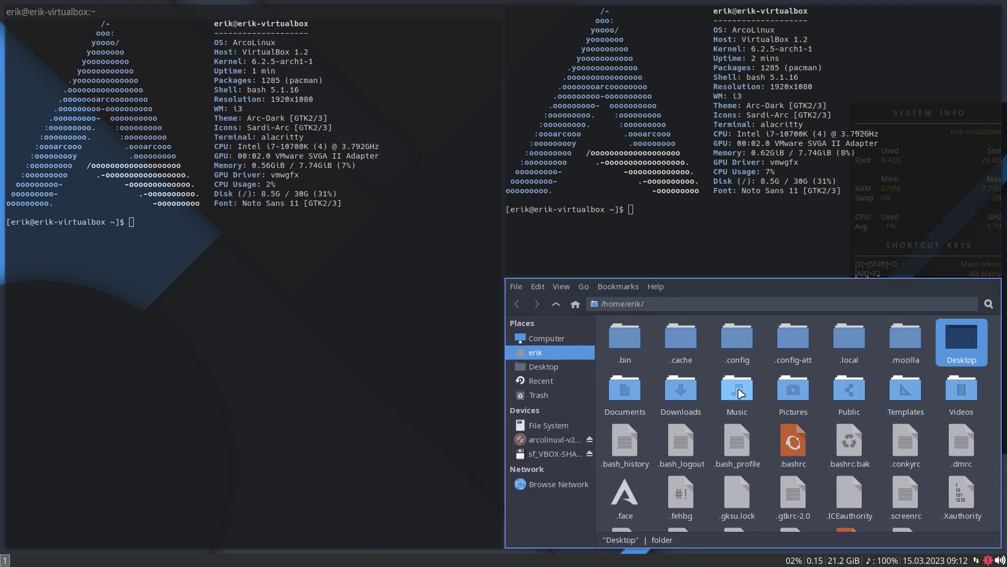
{"action": "key", "text": "ctrl+h"}
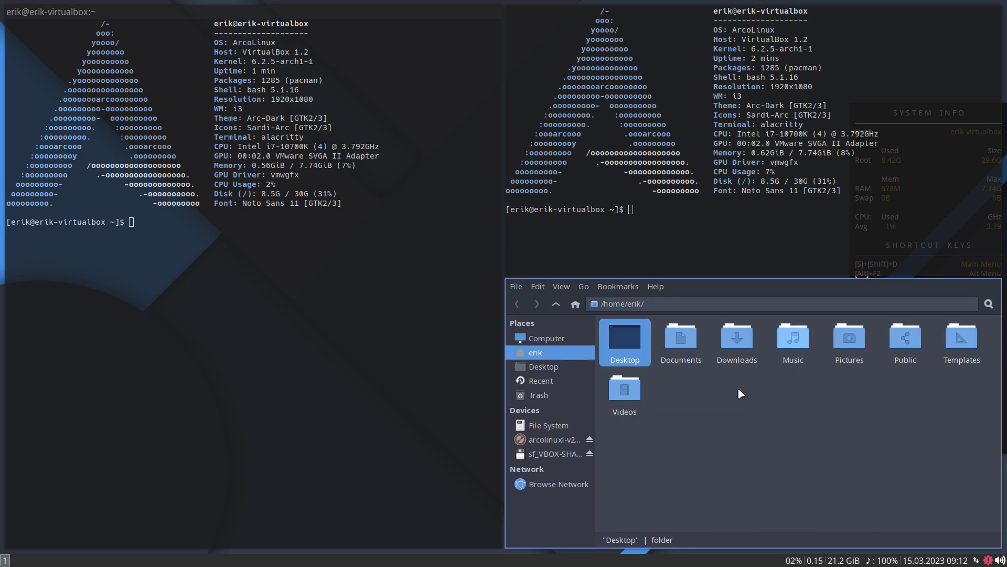
{"action": "left_click", "coordinate": [556, 290]}
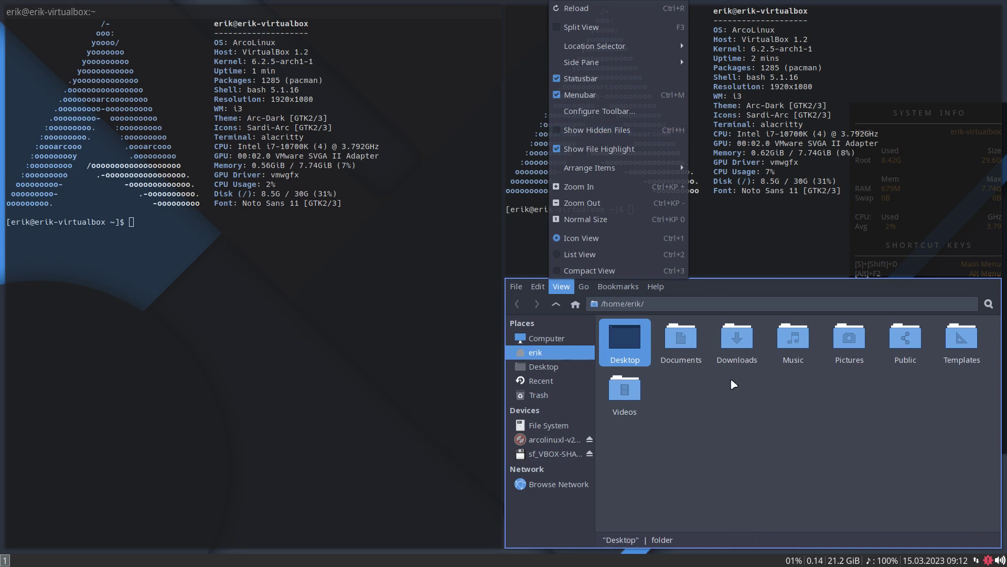
{"action": "left_click", "coordinate": [732, 430]}
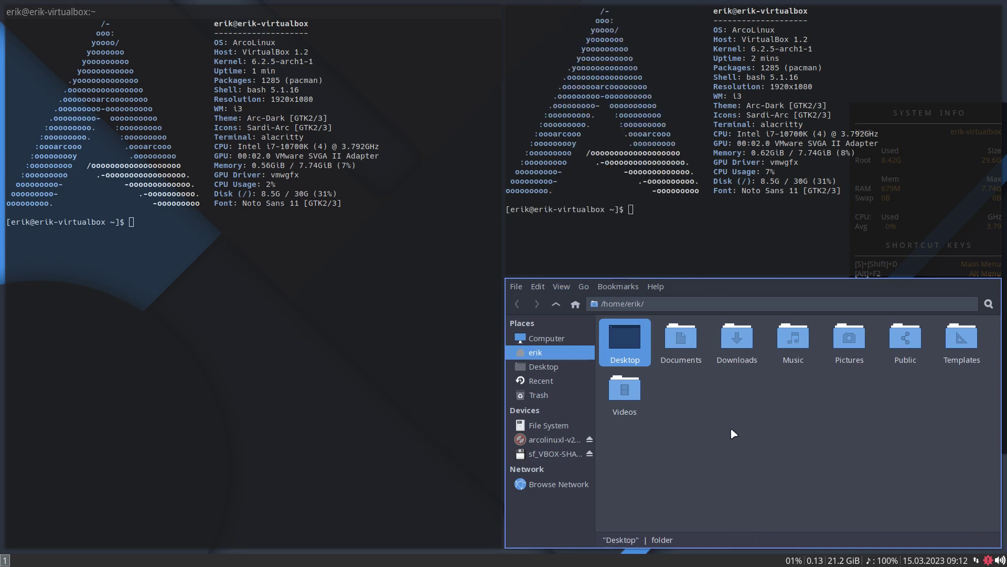
- Close Thunar and both terminals, open and close a test terminal, then hide conky with Super+C
{"action": "key", "text": "super+shift+q"}
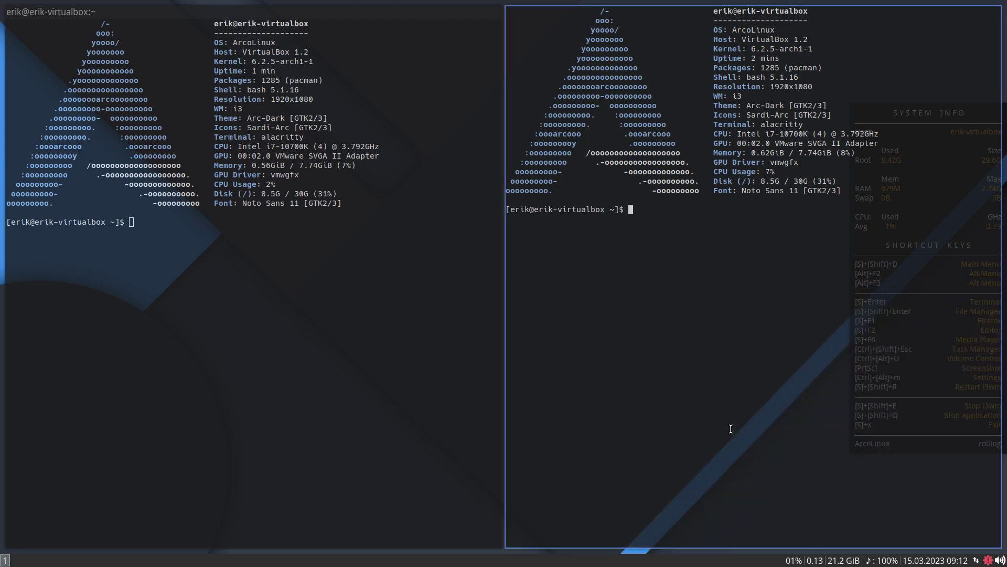
{"action": "key", "text": "super+shift+q"}
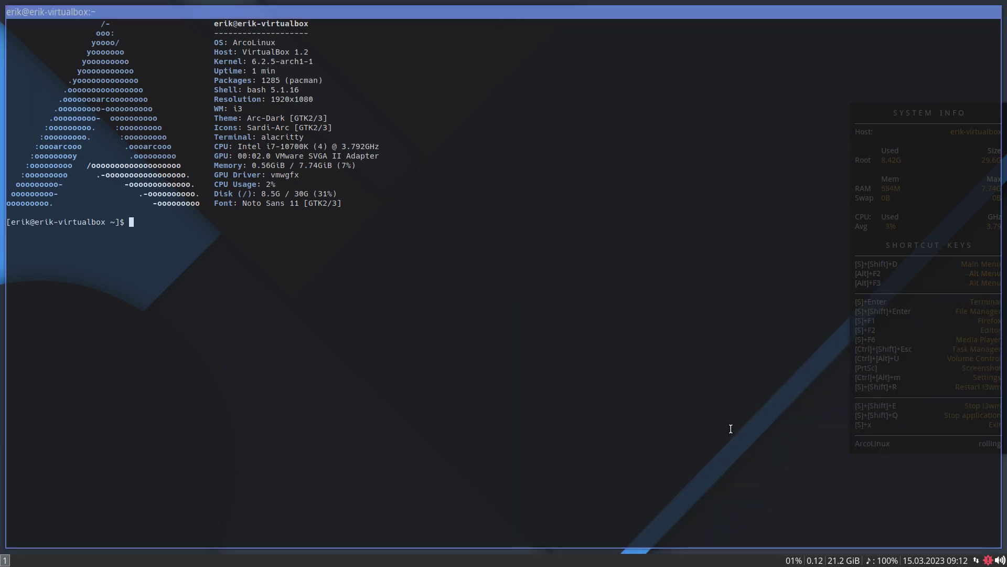
{"action": "key", "text": "super+shift+q"}
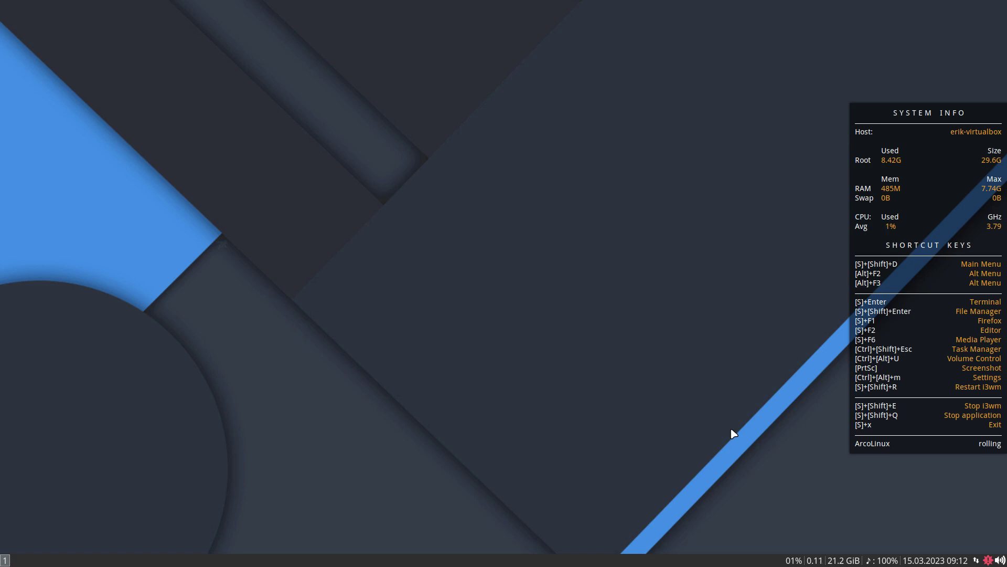
{"action": "key", "text": "super+Return"}
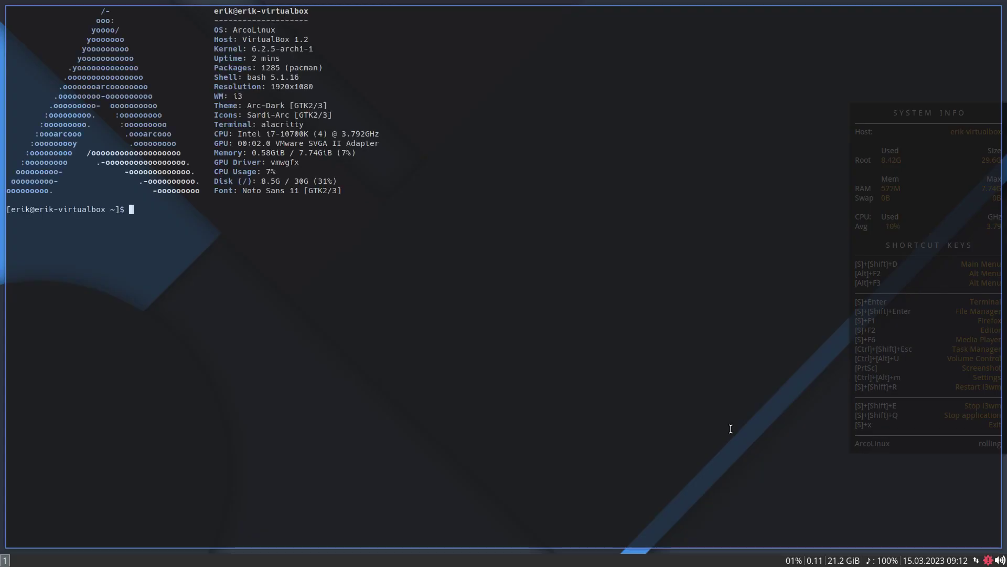
{"action": "key", "text": "super+shift+q"}
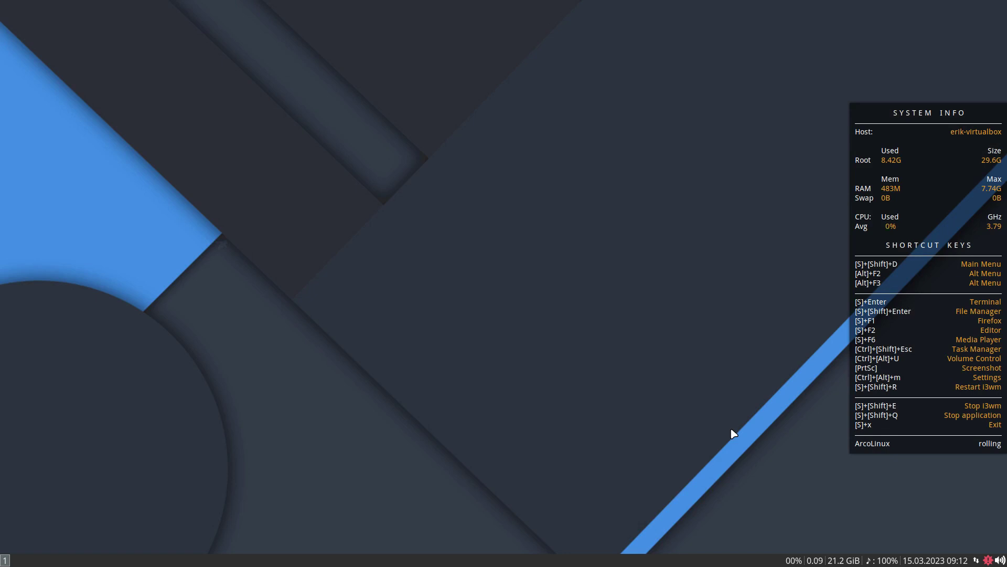
{"action": "key", "text": "super+c"}
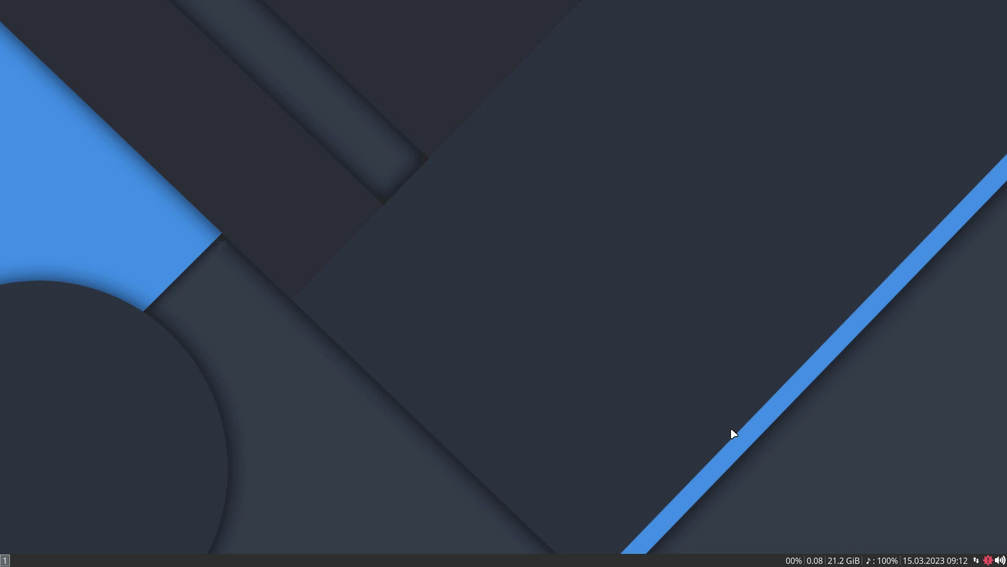
{"action": "key", "text": "super+c"}
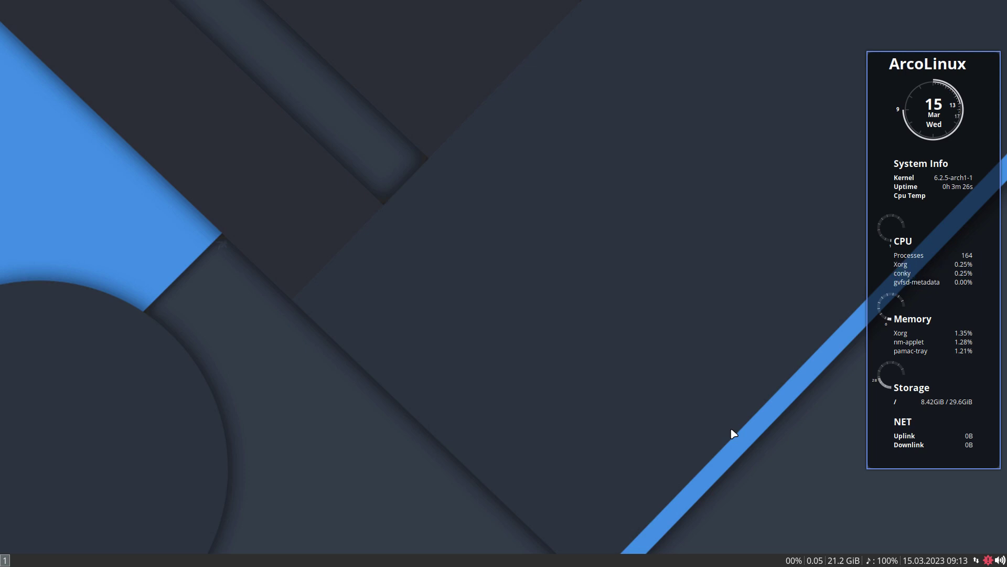
{"action": "key", "text": "super+c"}
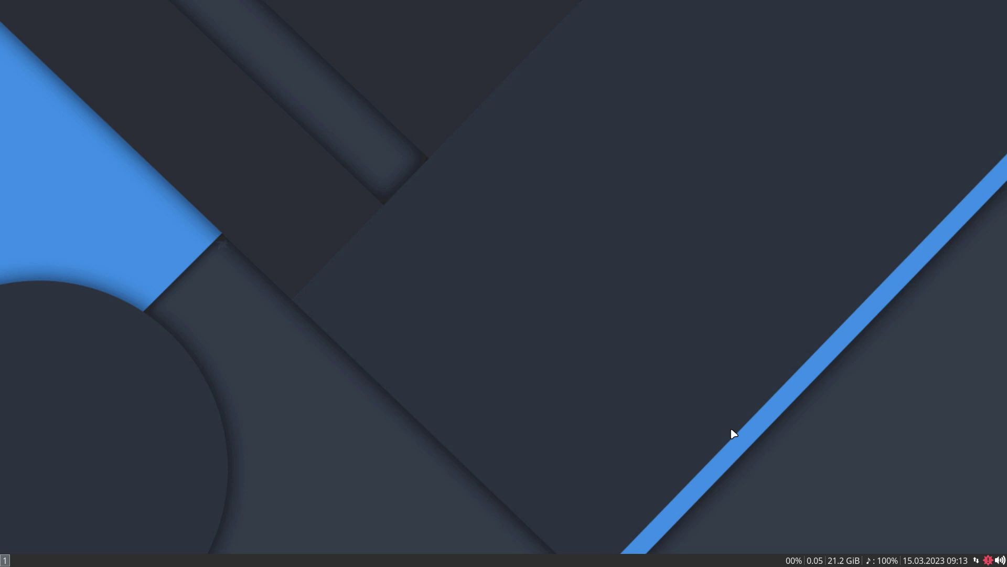
{"action": "key", "text": "super+c"}
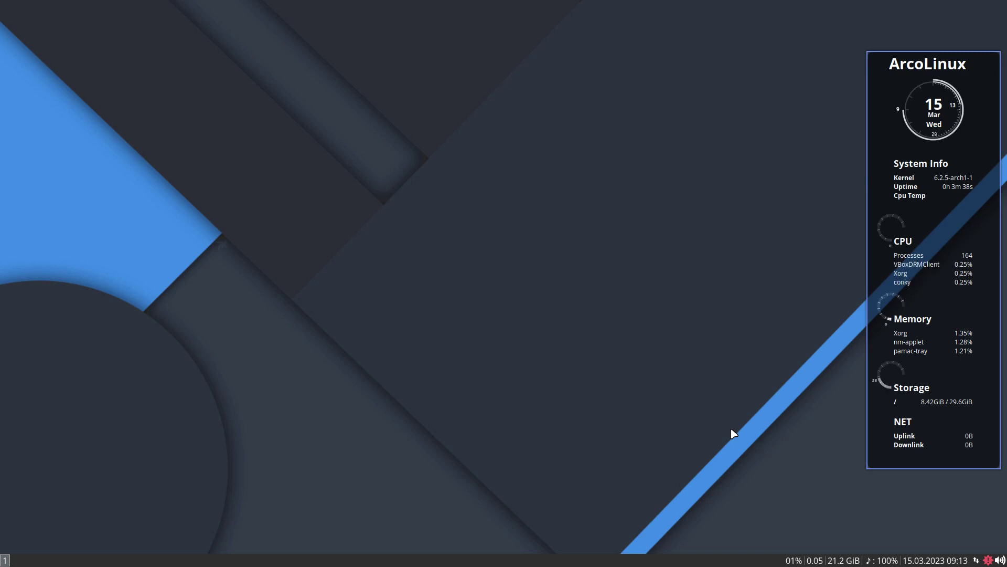
{"action": "key", "text": "super+c"}
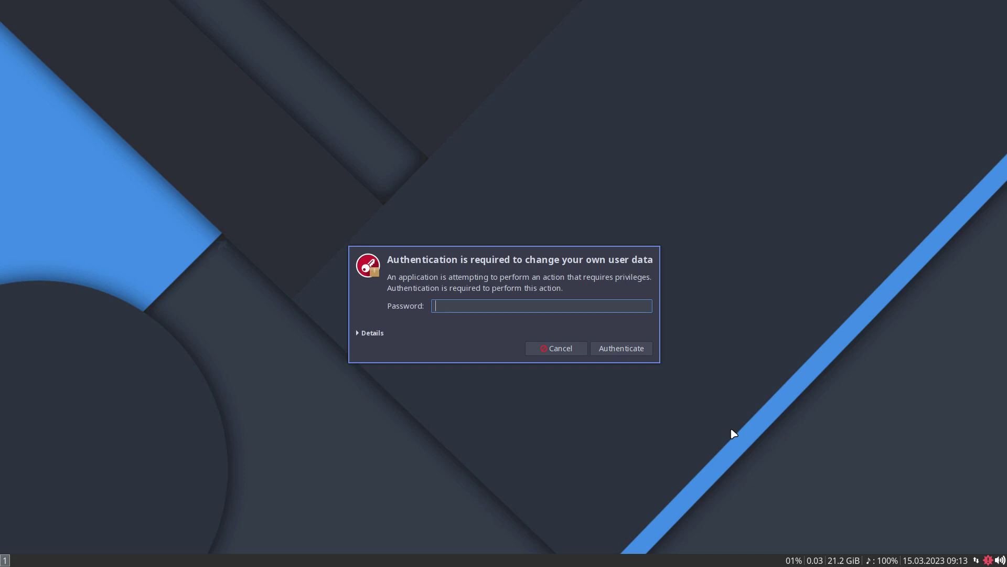
- Dismiss the authentication prompt, then try the Super+D launchers and Super+Shift+E logout menu, closing each
{"action": "key", "text": "Escape"}
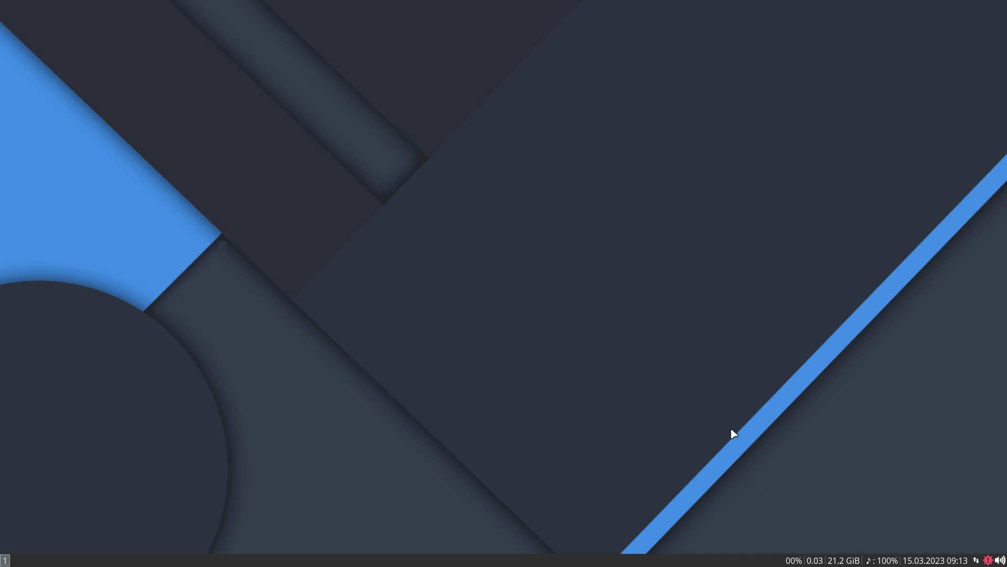
{"action": "key", "text": "super+d"}
{"action": "key", "text": "Escape"}
{"action": "key", "text": "super+d"}
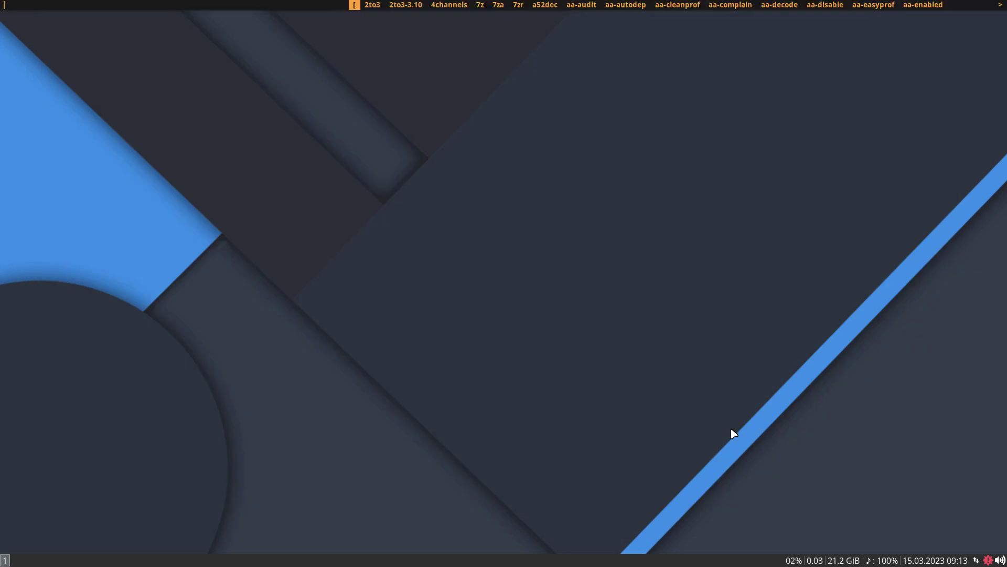
{"action": "key", "text": "Escape"}
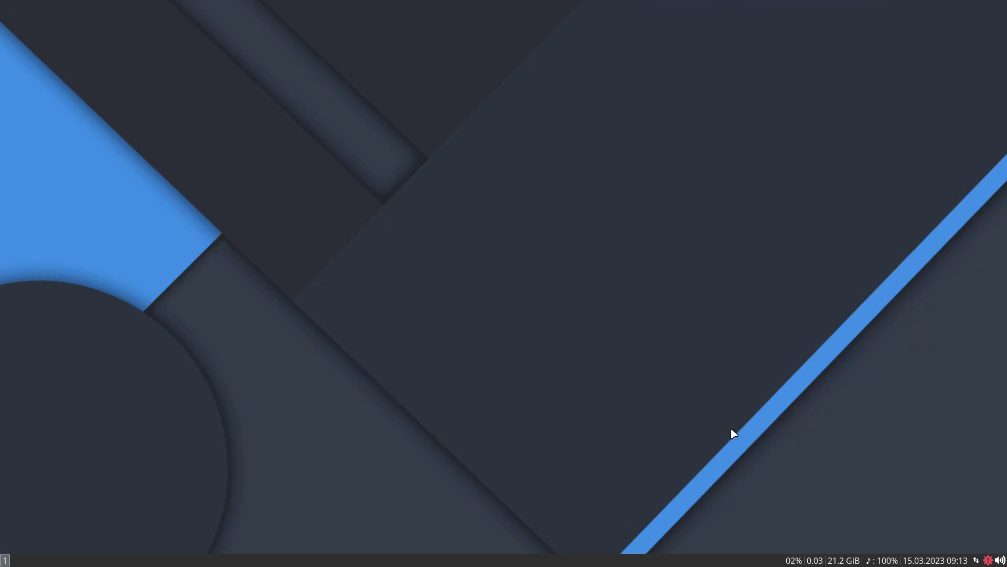
{"action": "key", "text": "super+shift+e"}
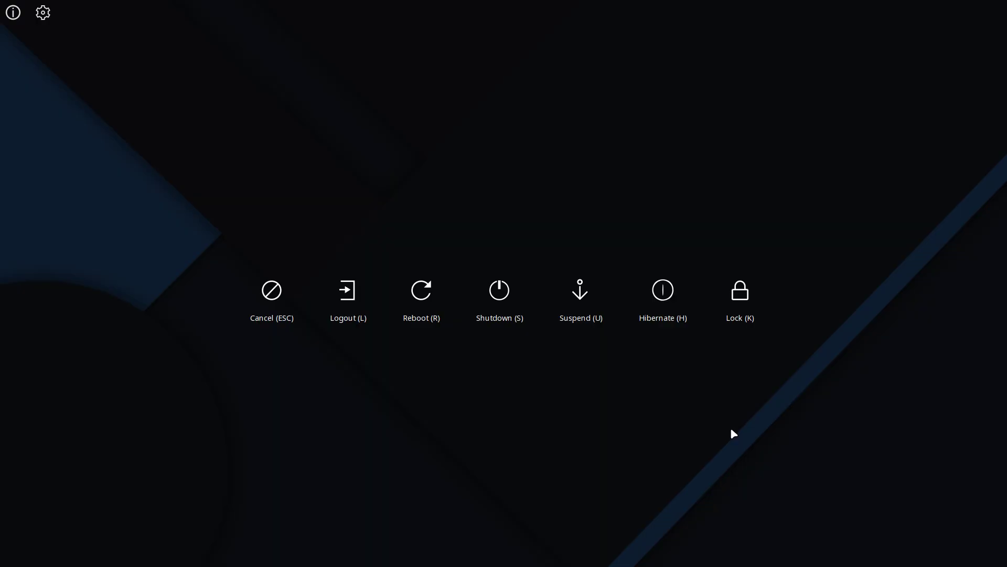
{"action": "key", "text": "Escape"}
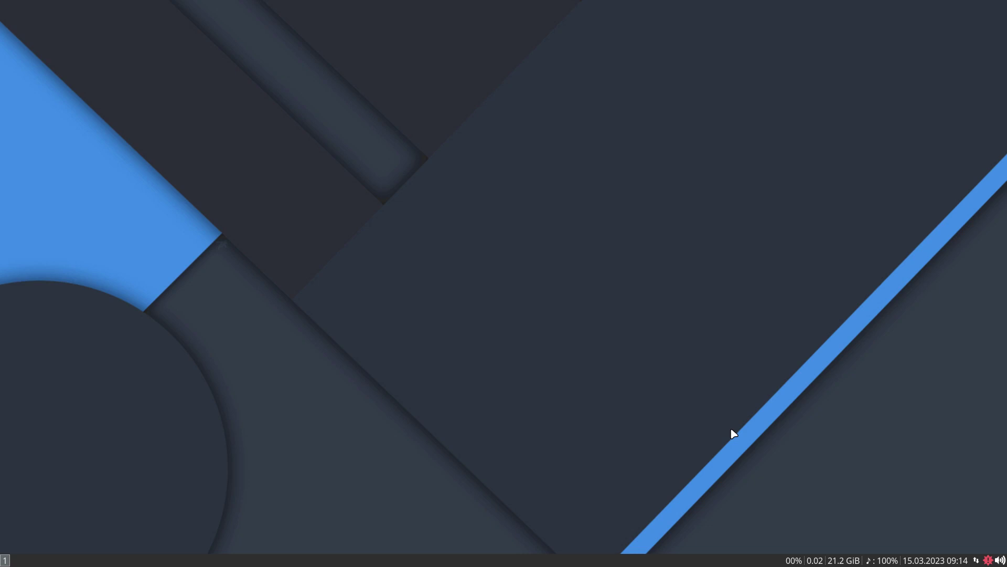
- Enter the password to start Arch Linux Tweak Tool and go to the Theme Switcher page
{"action": "type", "text": "••••"}
{"action": "key", "text": "Return"}
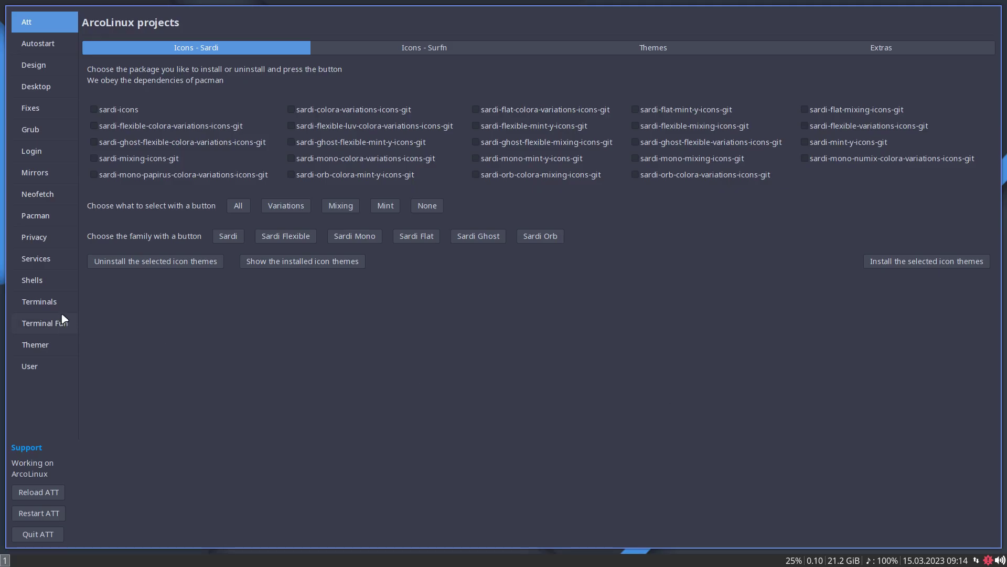
{"action": "left_click", "coordinate": [54, 344]}
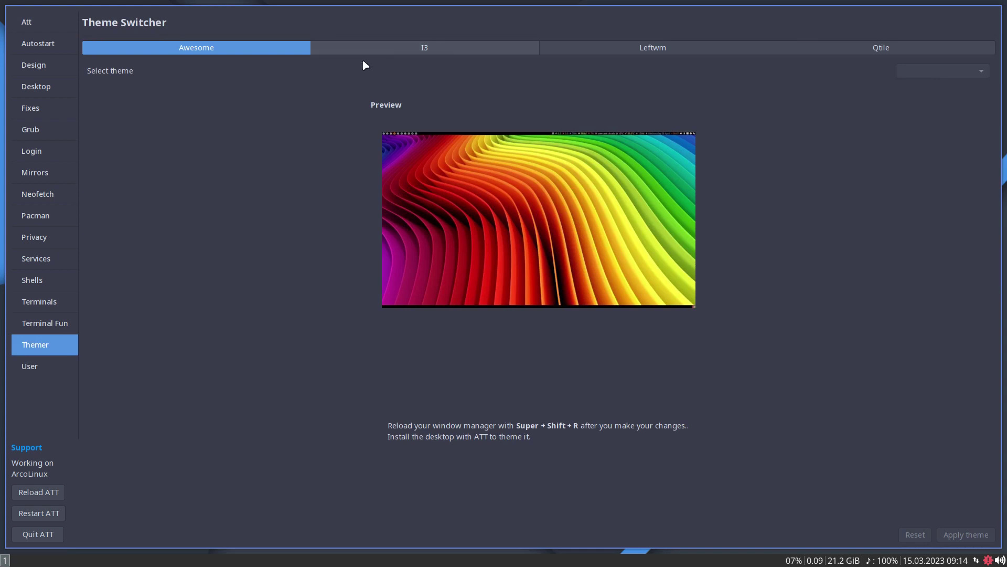
- Preview the Leftwm and Qtile themes, then turn on polybar for I3 and reload i3 with Super+Shift+R
{"action": "left_click", "coordinate": [672, 51]}
{"action": "left_click", "coordinate": [803, 48]}
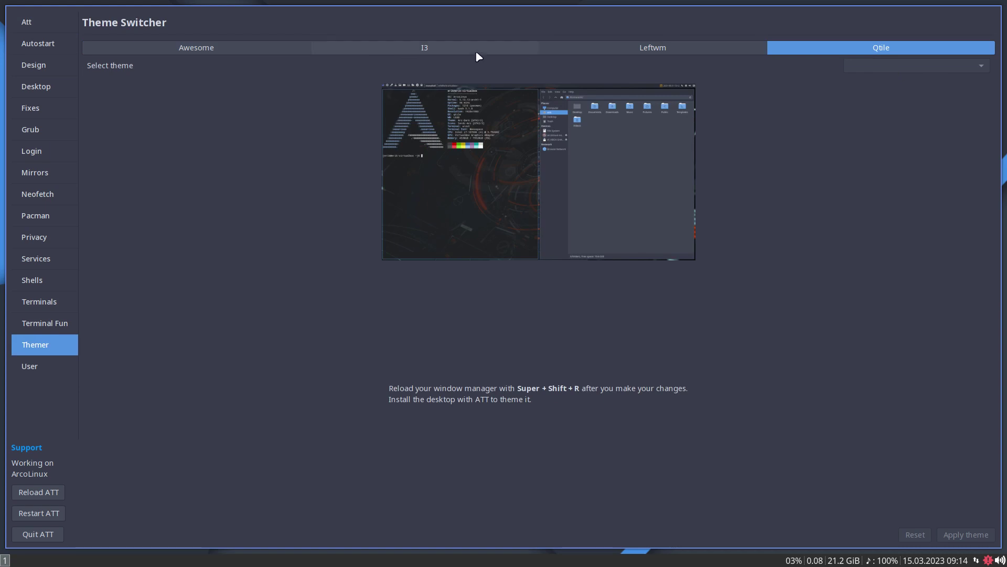
{"action": "left_click", "coordinate": [444, 48]}
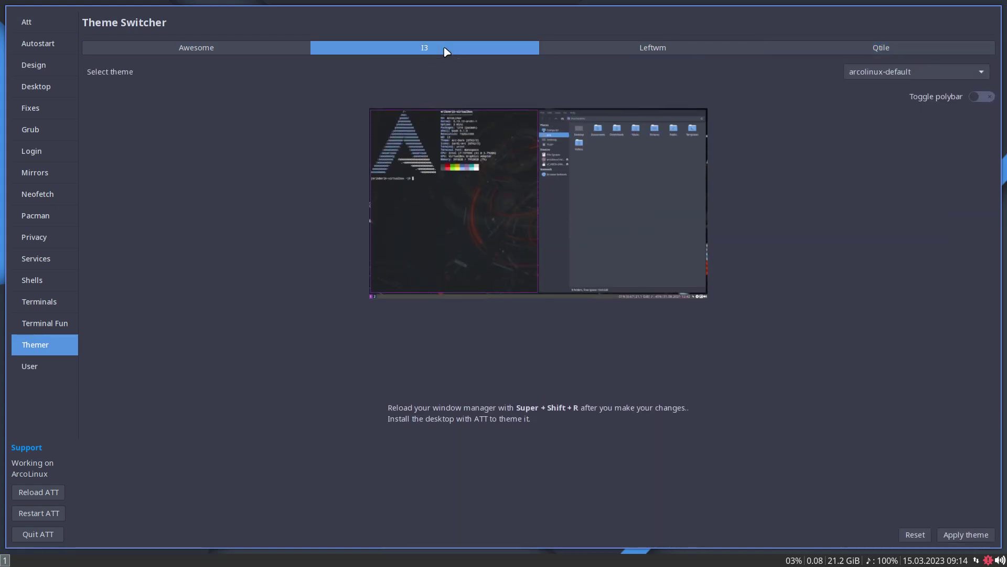
{"action": "left_click", "coordinate": [991, 97]}
{"action": "key", "text": "super+shift+r"}
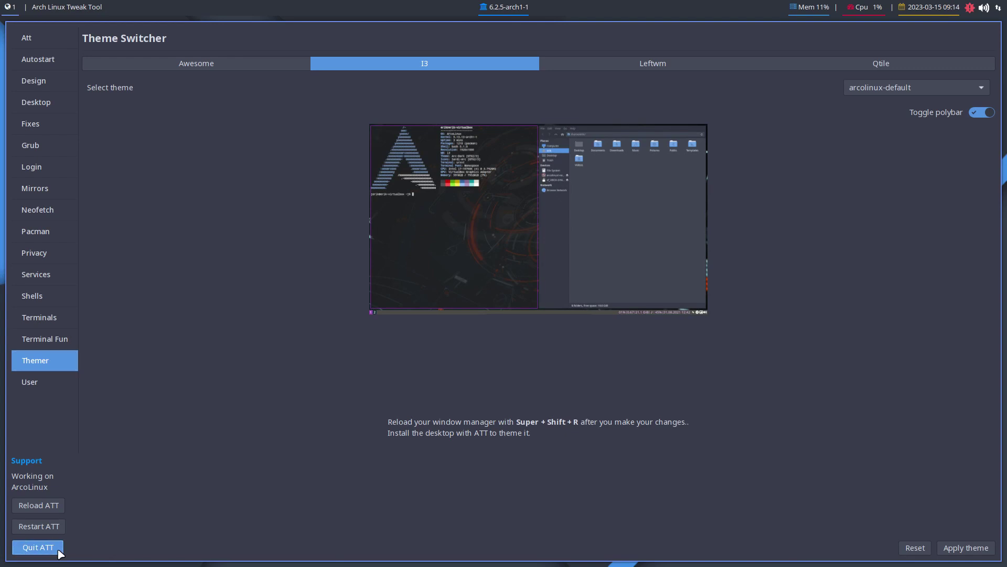
- Quit the Tweak Tool, log out through the Super+X menu, and log back in with the password
{"action": "left_click", "coordinate": [38, 547]}
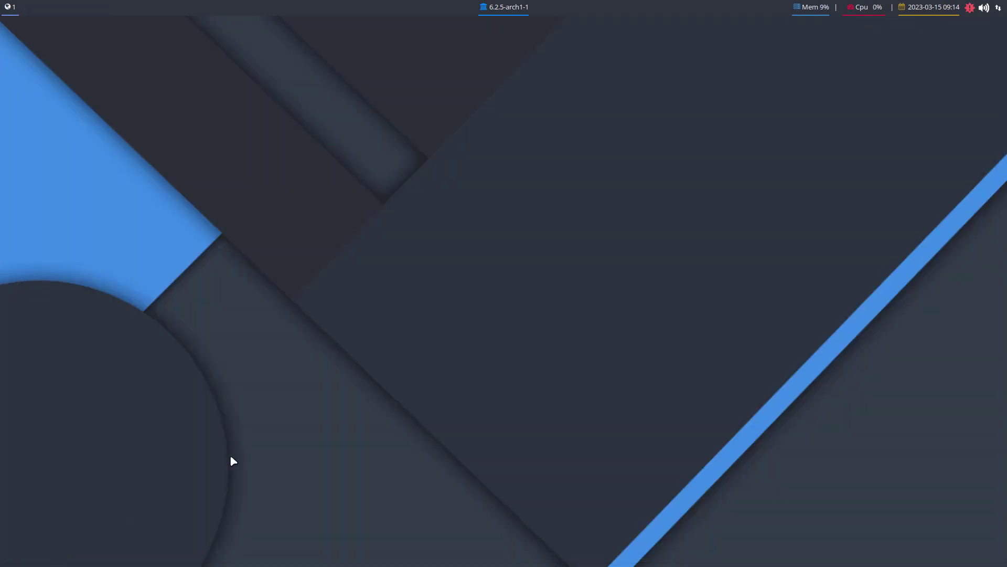
{"action": "key", "text": "super+x"}
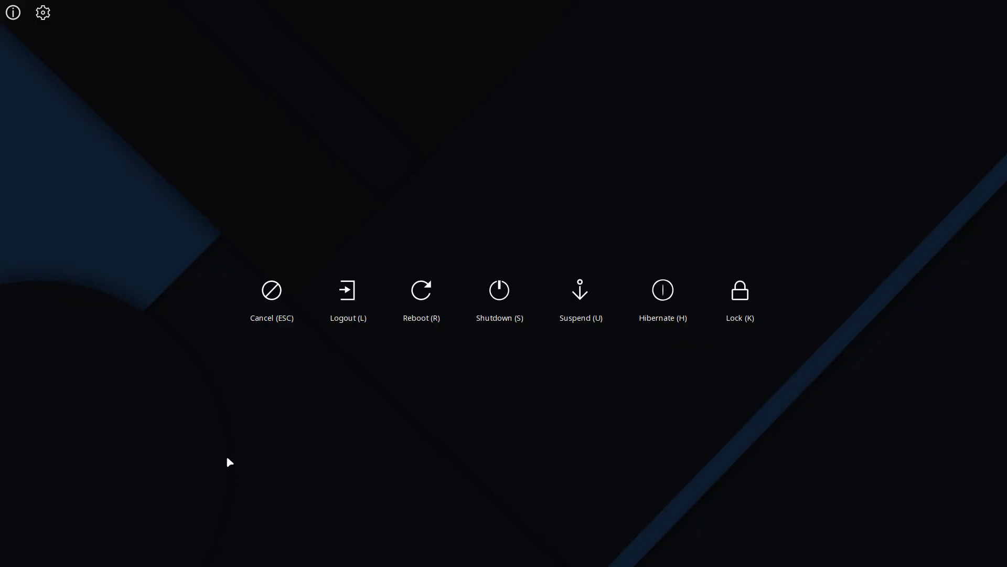
{"action": "key", "text": "l"}
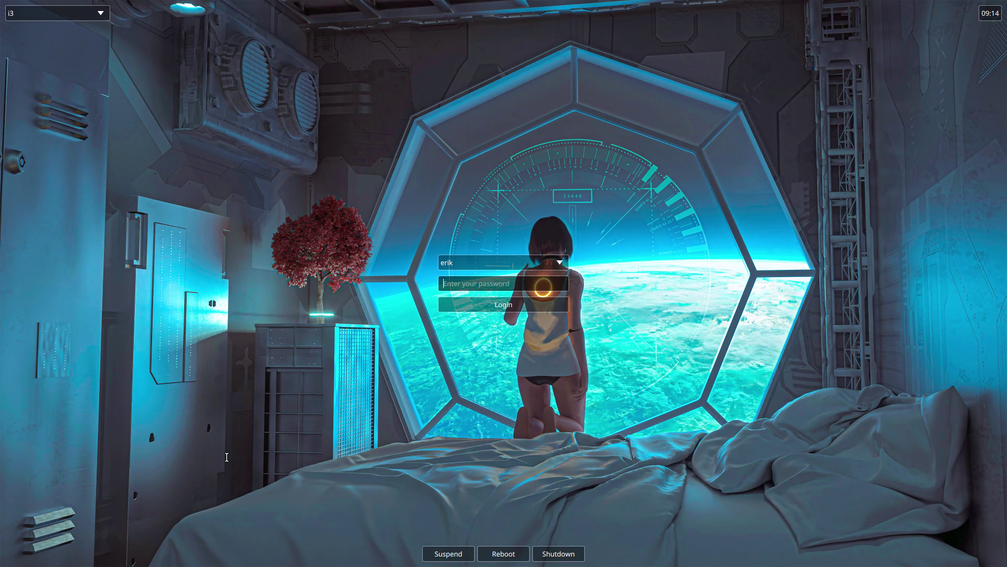
{"action": "type", "text": "*****"}
{"action": "key", "text": "Return"}
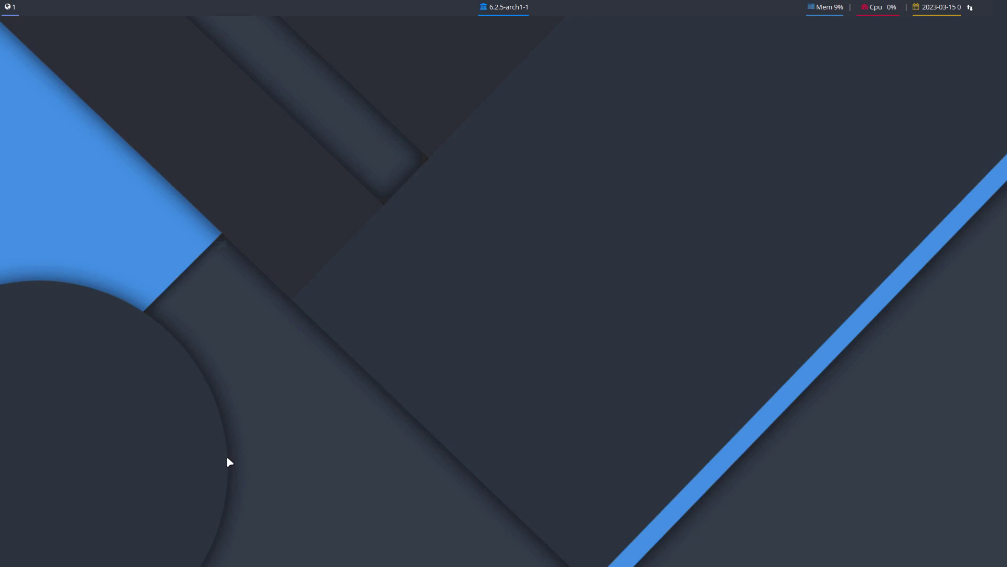
- Open an Alacritty terminal and toggle it fullscreen and back twice, first with Super+F, then with Super+B
{"action": "key", "text": "super+Return"}
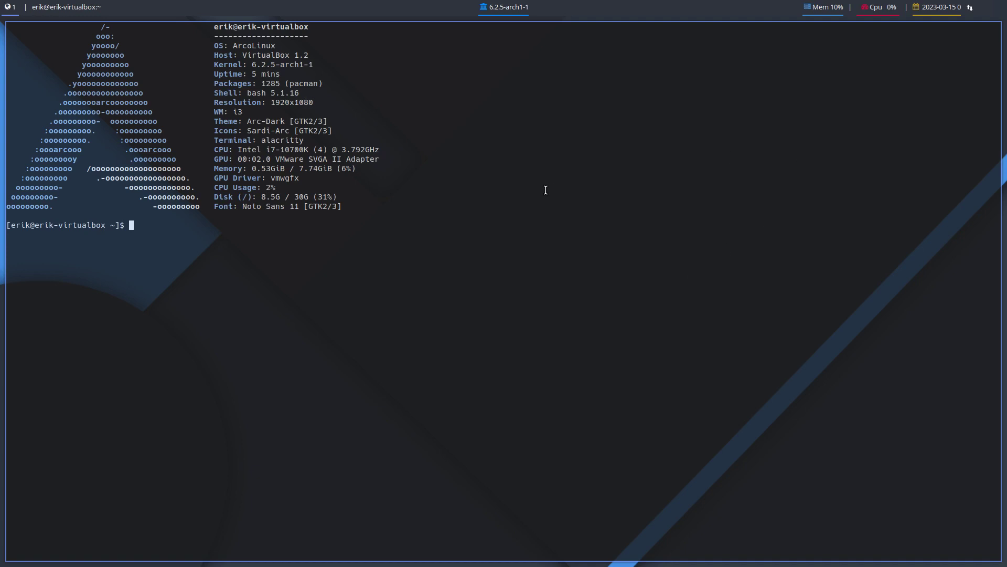
{"action": "key", "text": "super+f"}
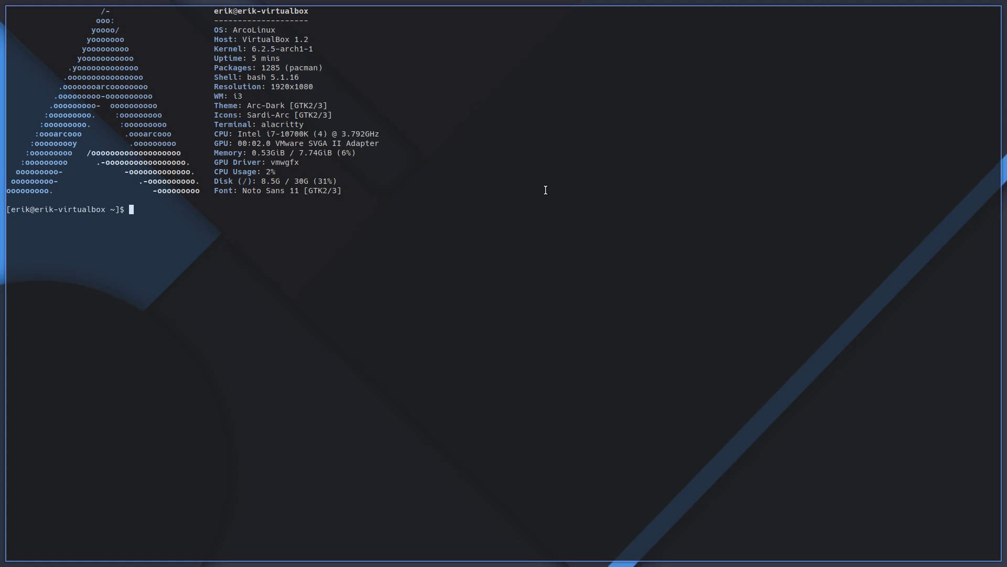
{"action": "key", "text": "super+f"}
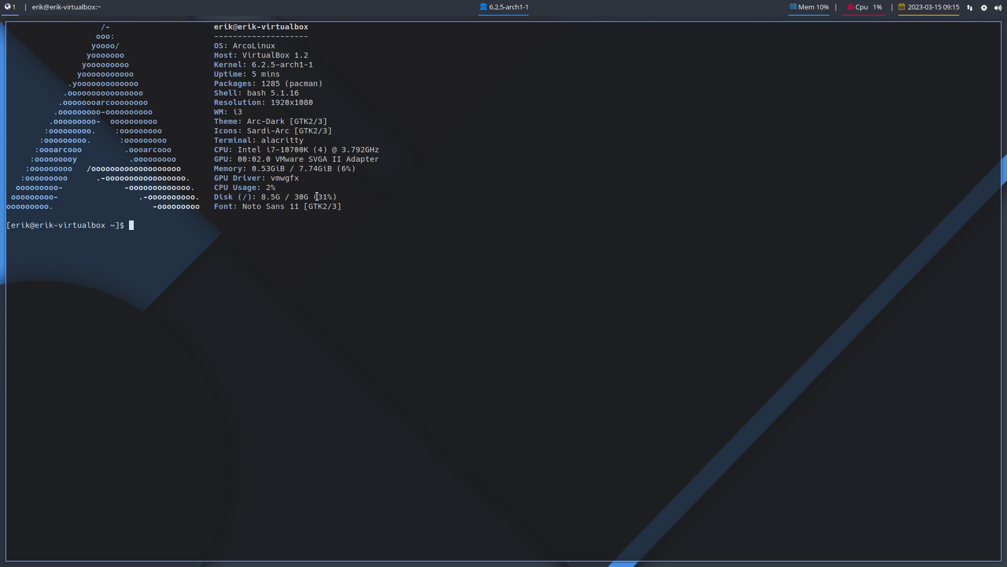
{"action": "key", "text": "super+b"}
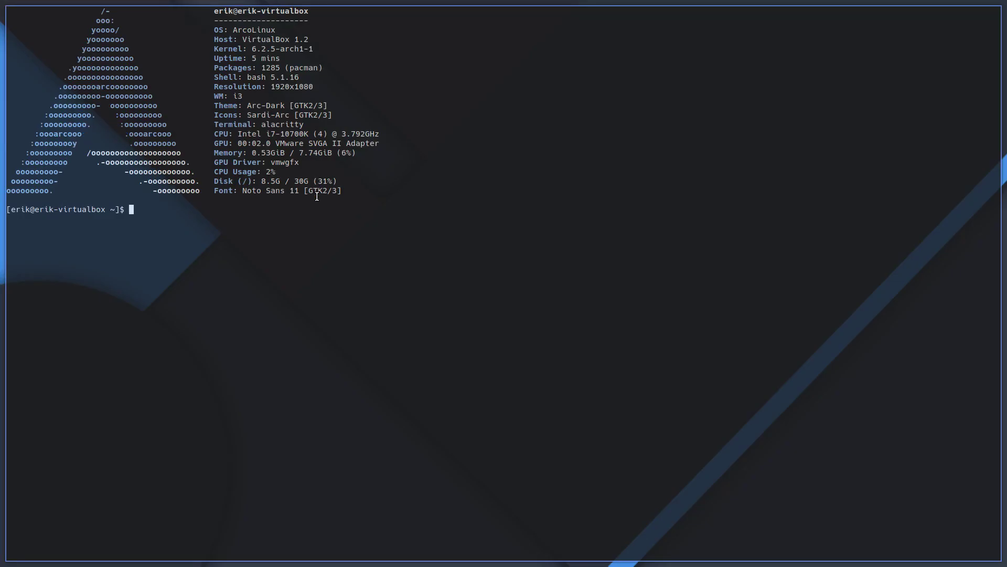
{"action": "key", "text": "super+b"}
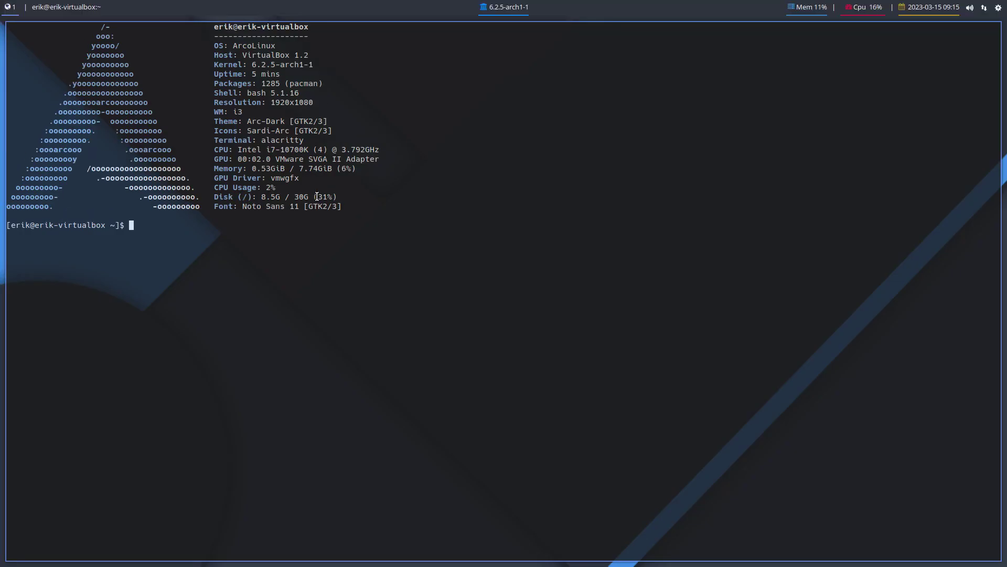